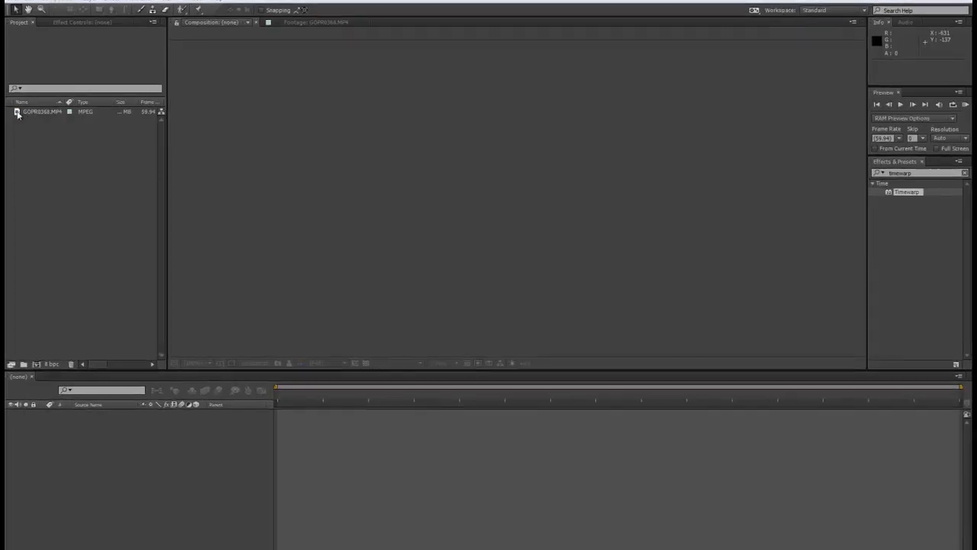
Open GOPR0368.MP4 in the Footage viewer and move to around 0;00;05;20.
{"action": "double_click", "coordinate": [60, 122]}
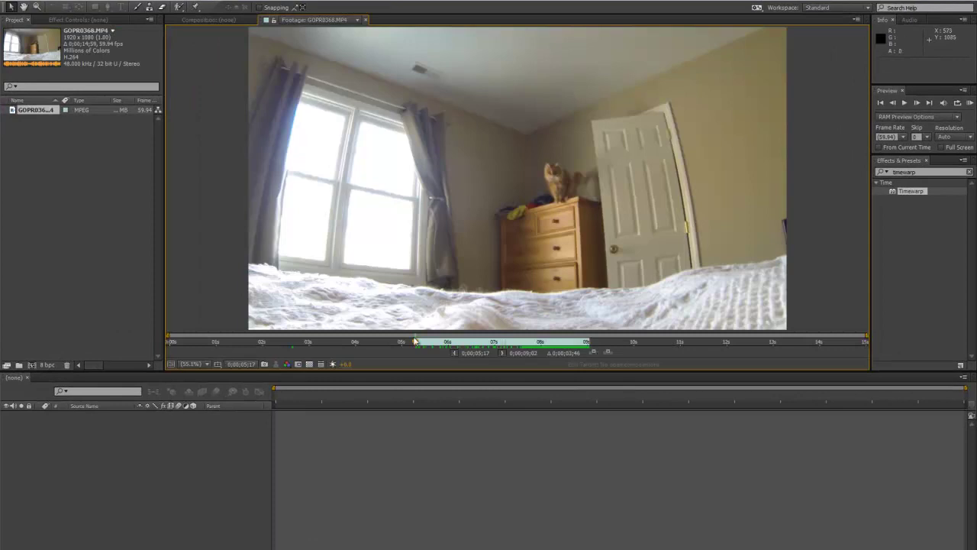
{"action": "mouse_move", "coordinate": [416, 342]}
{"action": "left_mouse_down"}
{"action": "mouse_move", "coordinate": [460, 345]}
{"action": "mouse_move", "coordinate": [420, 345]}
{"action": "left_mouse_up"}
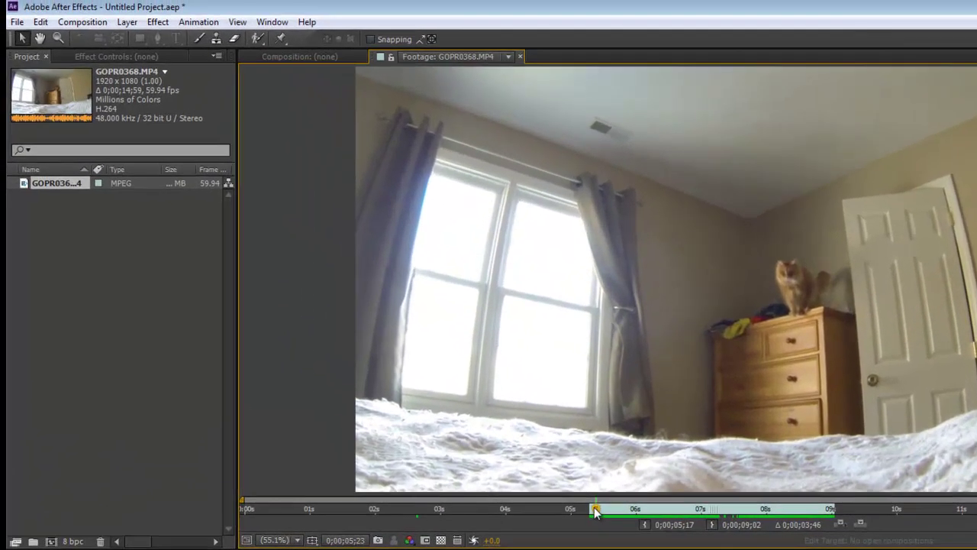
Build a GOPR0368 composition from the cat clip and scrub ahead to the jump.
{"action": "left_click_drag", "start_coordinate": [597, 511], "coordinate": [593, 511]}
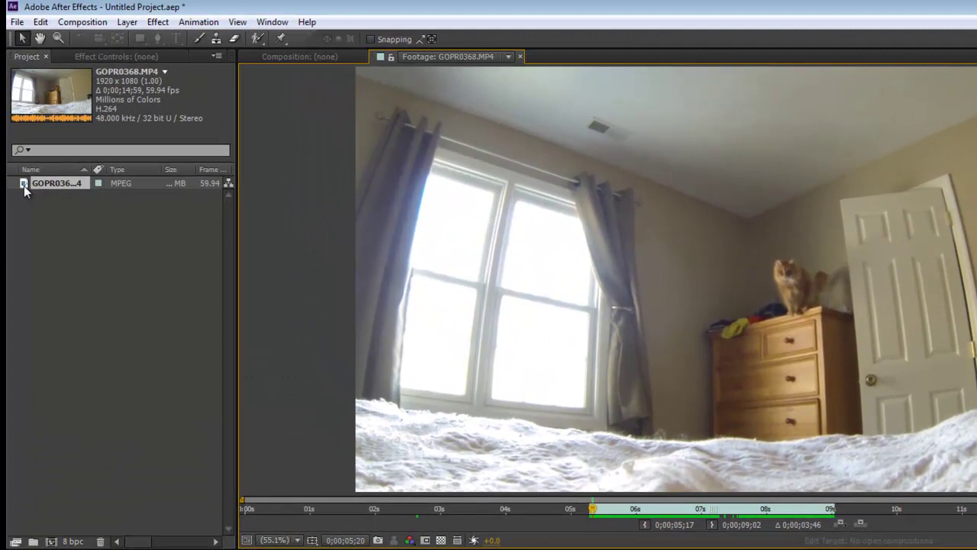
{"action": "left_click_drag", "start_coordinate": [23, 186], "coordinate": [50, 543]}
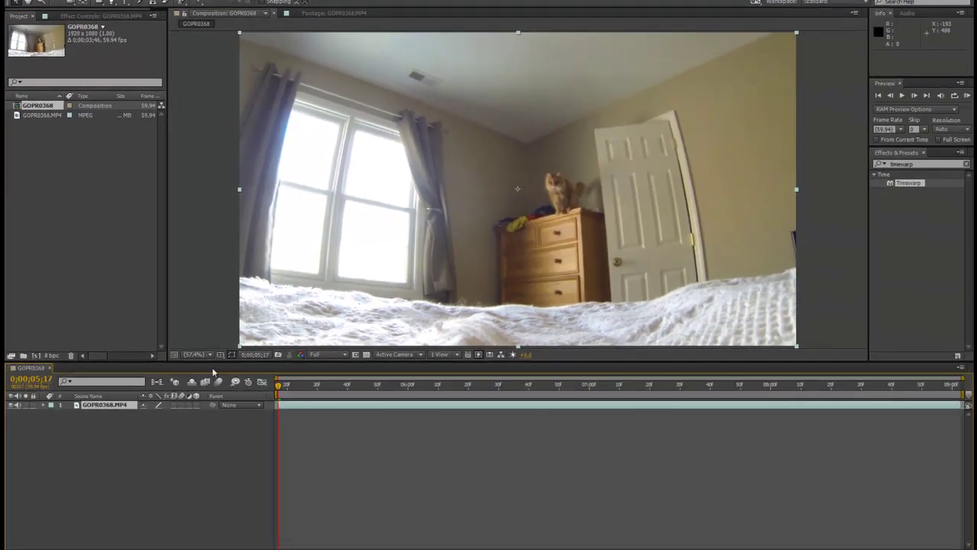
{"action": "left_click_drag", "start_coordinate": [286, 393], "coordinate": [261, 394]}
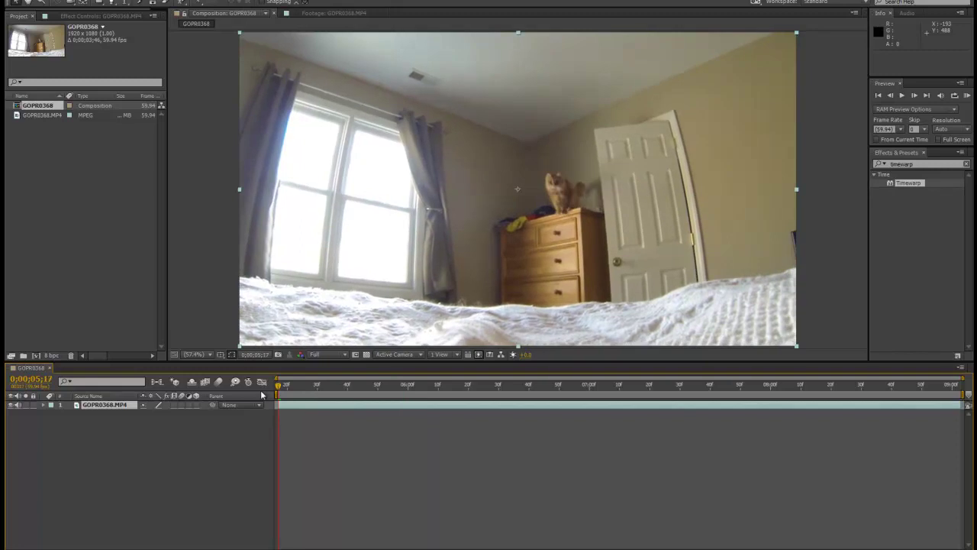
Enable Time Remapping on the GOPR0368 clip layer.
{"action": "left_click", "coordinate": [76, 406]}
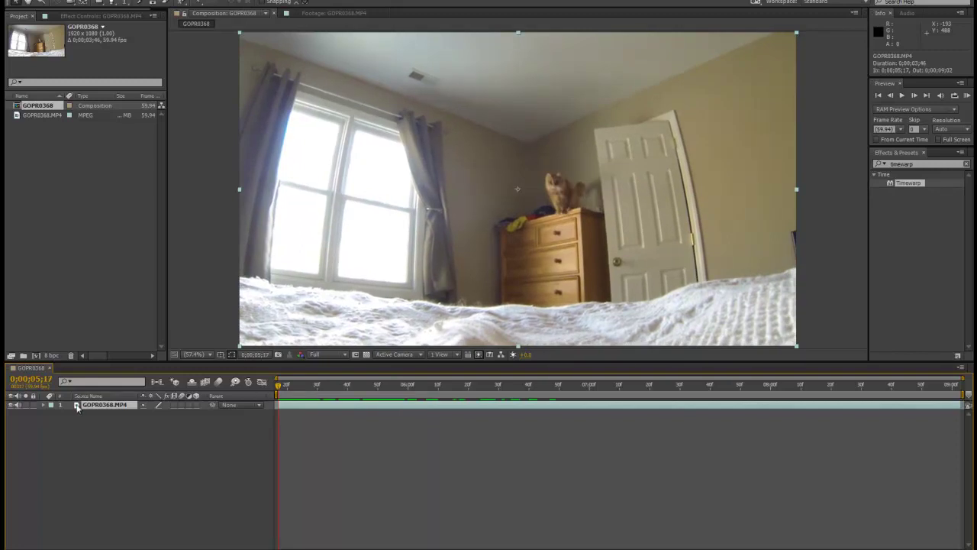
{"action": "right_click", "coordinate": [76, 406]}
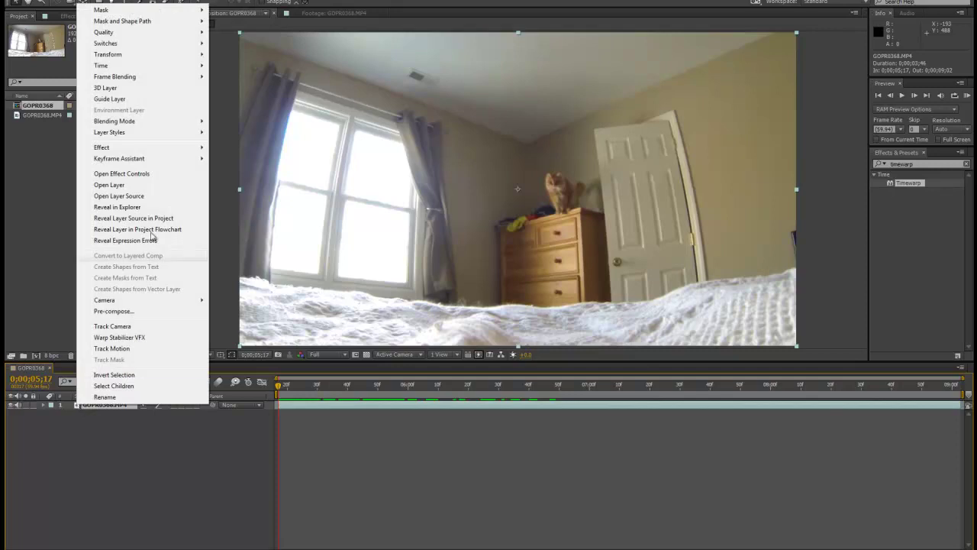
{"action": "left_click", "coordinate": [77, 406]}
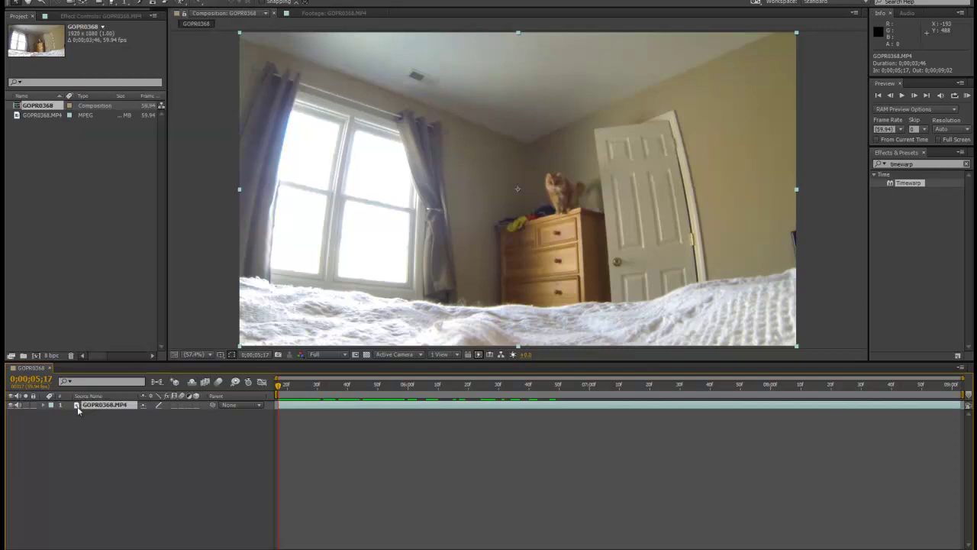
{"action": "right_click", "coordinate": [77, 406]}
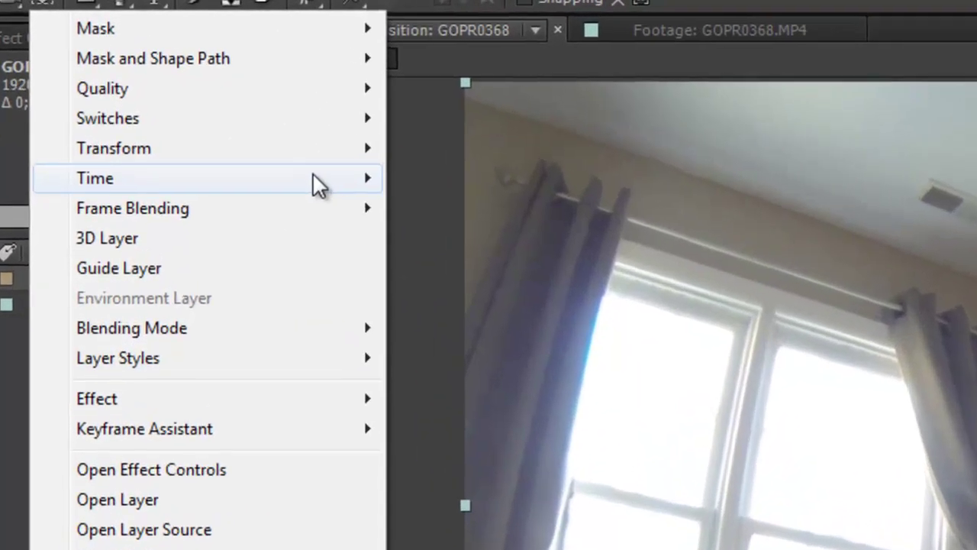
{"action": "mouse_move", "coordinate": [228, 104]}
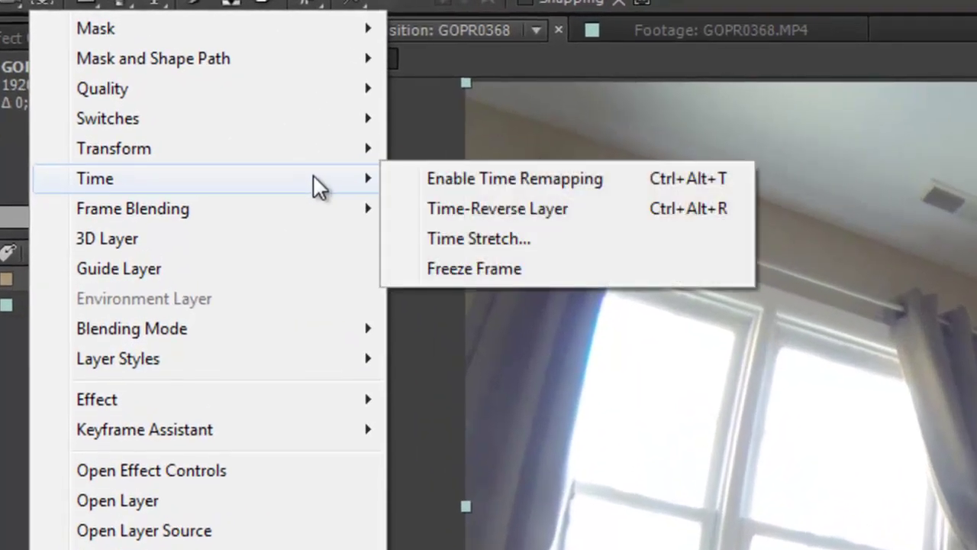
{"action": "left_click", "coordinate": [507, 176]}
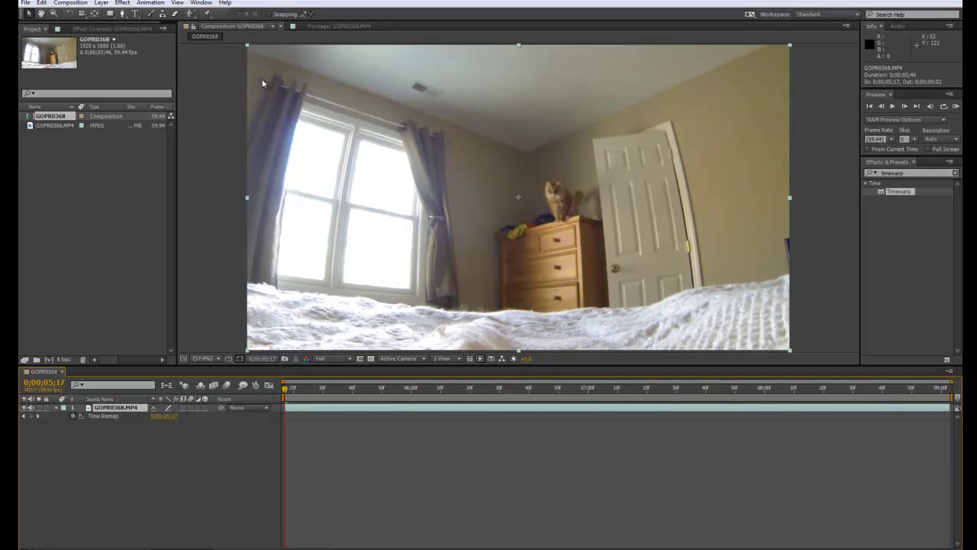
Search for 'timewar' and apply the Timewarp effect to the cat clip layer.
{"action": "left_click", "coordinate": [955, 173]}
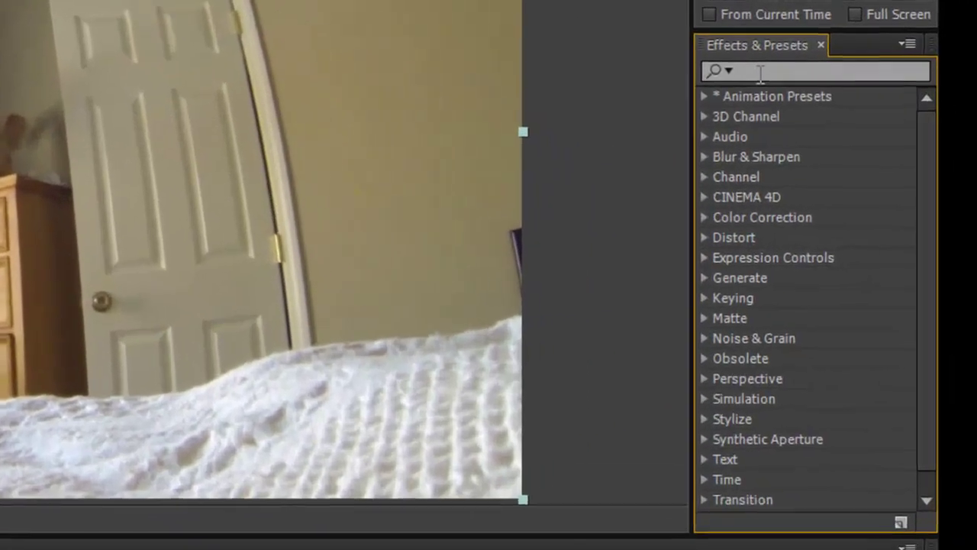
{"action": "left_click", "coordinate": [889, 173]}
{"action": "type", "text": "timewar"}
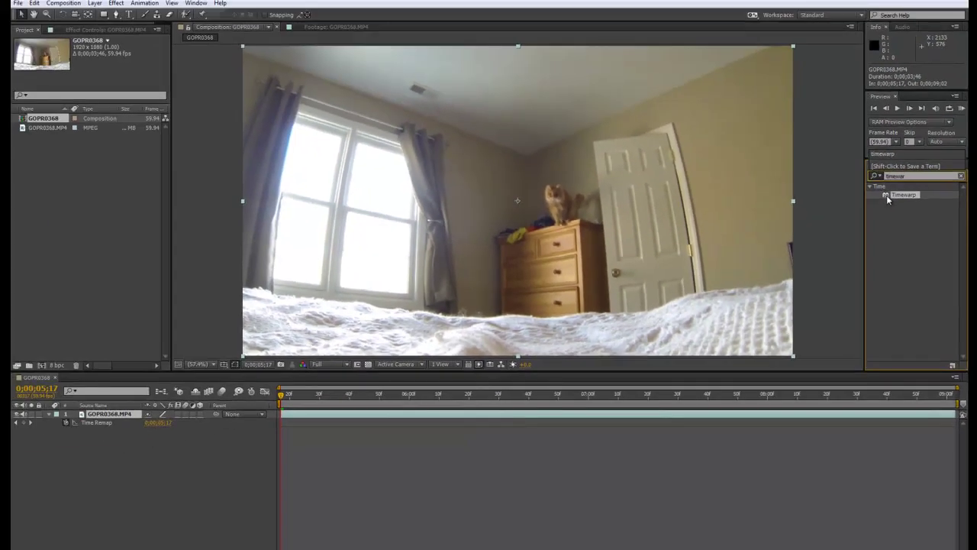
{"action": "left_click_drag", "start_coordinate": [839, 167], "coordinate": [189, 157]}
{"action": "left_click_drag", "start_coordinate": [442, 187], "coordinate": [441, 187]}
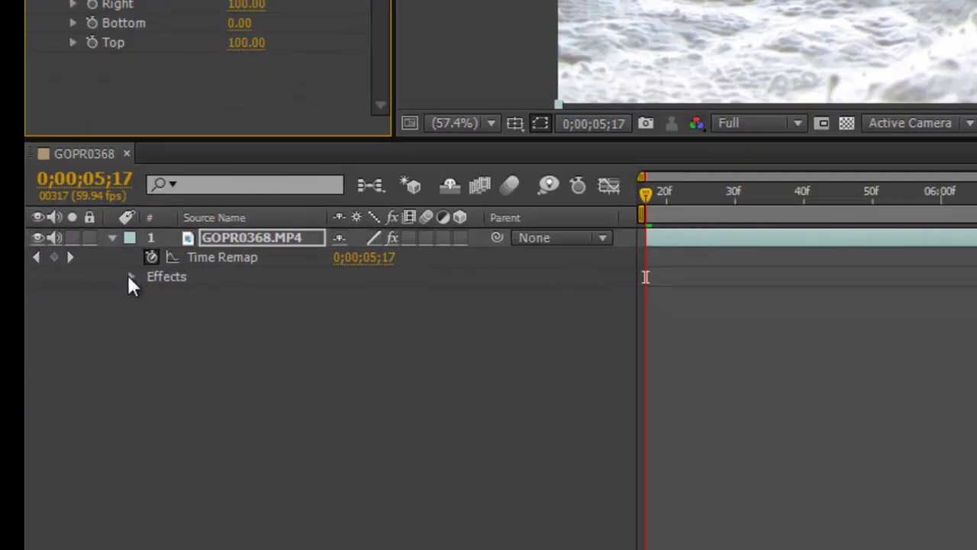
Set the Timewarp Speed to 100 in the layer's effect settings.
{"action": "left_click", "coordinate": [56, 430]}
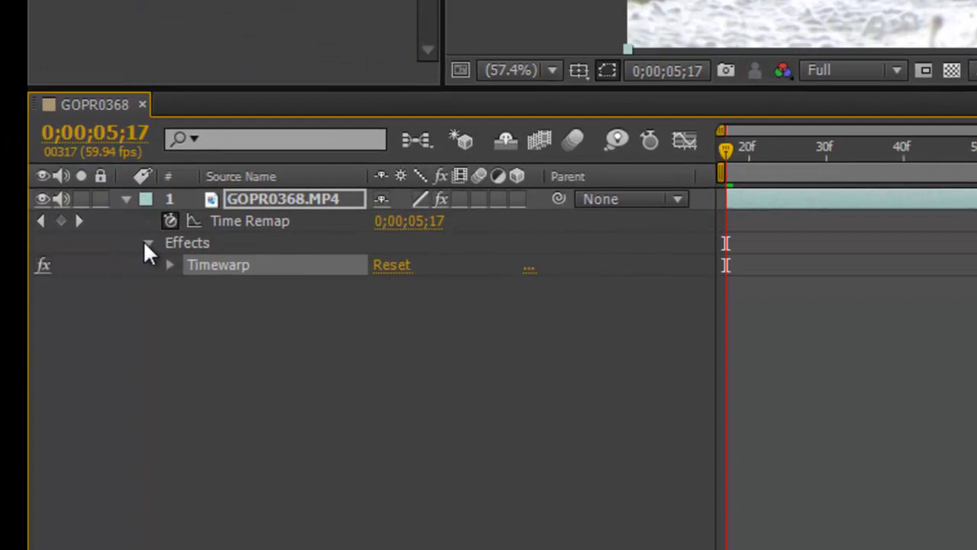
{"action": "left_click", "coordinate": [169, 265]}
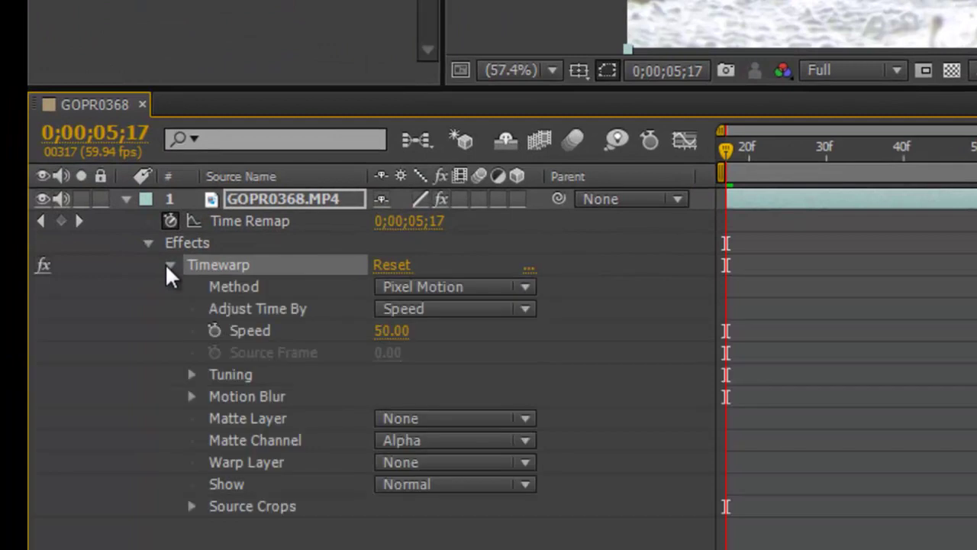
{"action": "left_click", "coordinate": [392, 334]}
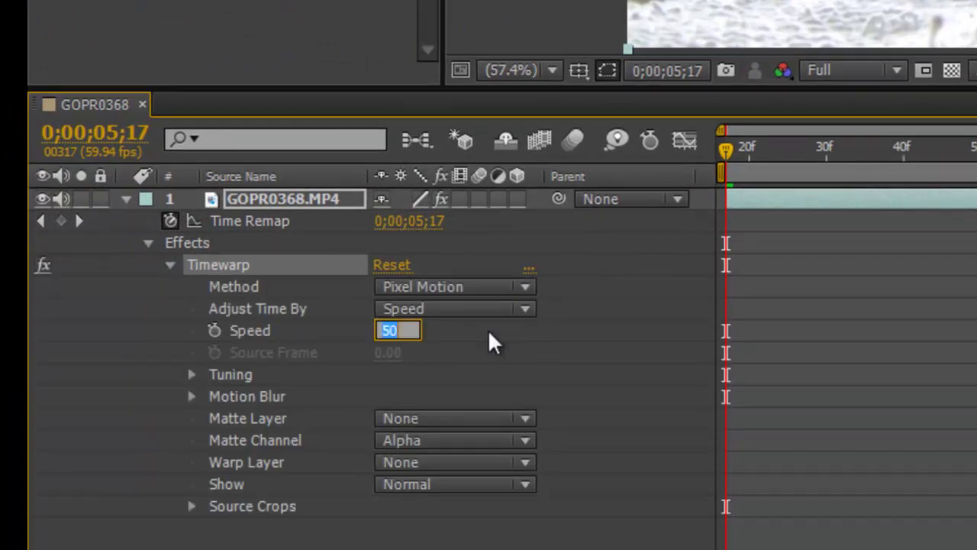
{"action": "type", "text": "100"}
{"action": "key", "text": "Return"}
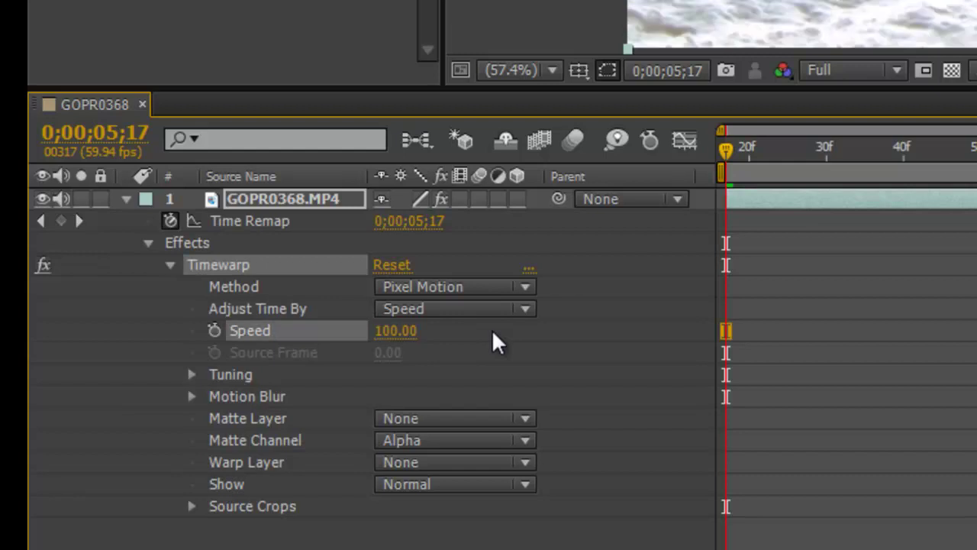
{"action": "left_click", "coordinate": [743, 156]}
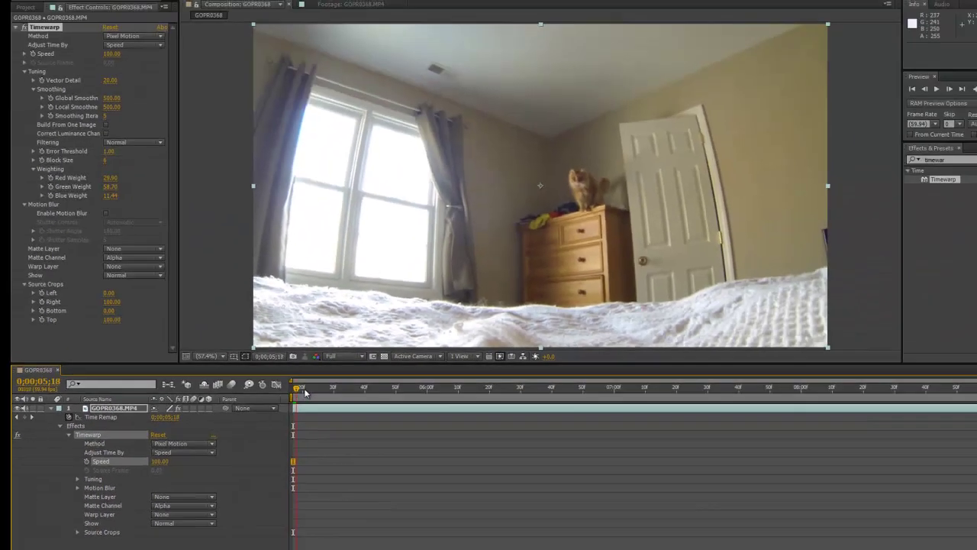
Add a Timewarp Speed keyframe just before the cat leaps, around 05;41.
{"action": "left_click_drag", "start_coordinate": [336, 395], "coordinate": [267, 397]}
{"action": "left_click_drag", "start_coordinate": [298, 391], "coordinate": [368, 391]}
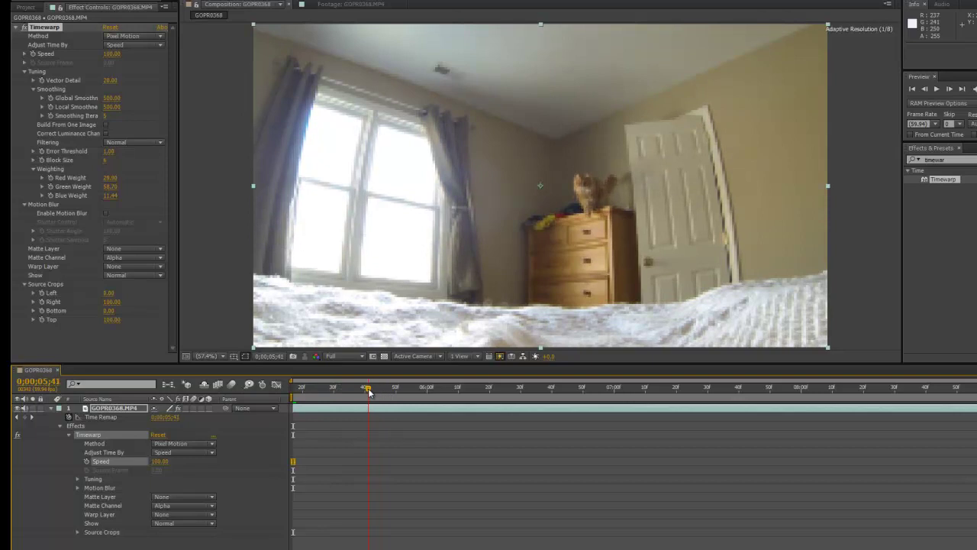
{"action": "left_click", "coordinate": [87, 461]}
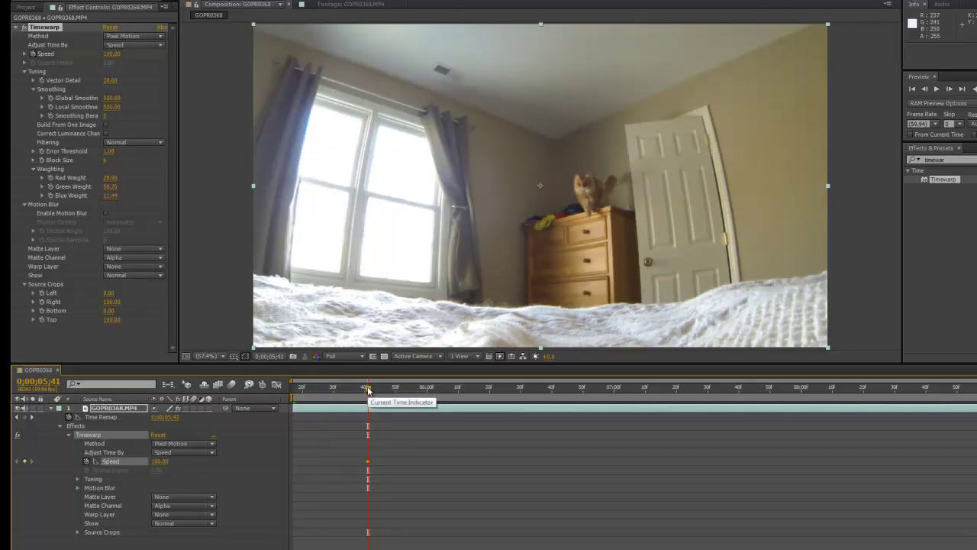
{"action": "left_click_drag", "start_coordinate": [367, 390], "coordinate": [408, 391]}
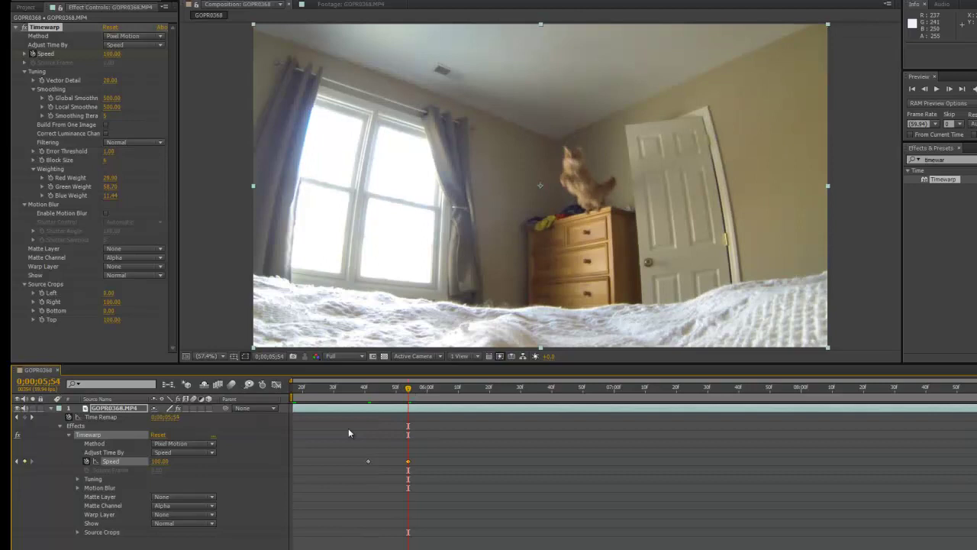
{"action": "left_click_drag", "start_coordinate": [395, 391], "coordinate": [367, 389]}
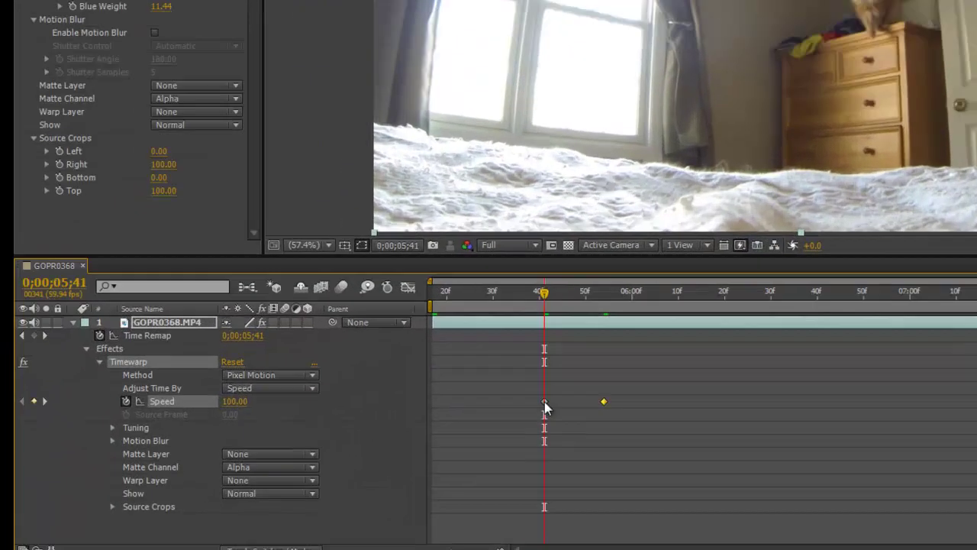
{"action": "left_click_drag", "start_coordinate": [367, 461], "coordinate": [352, 461]}
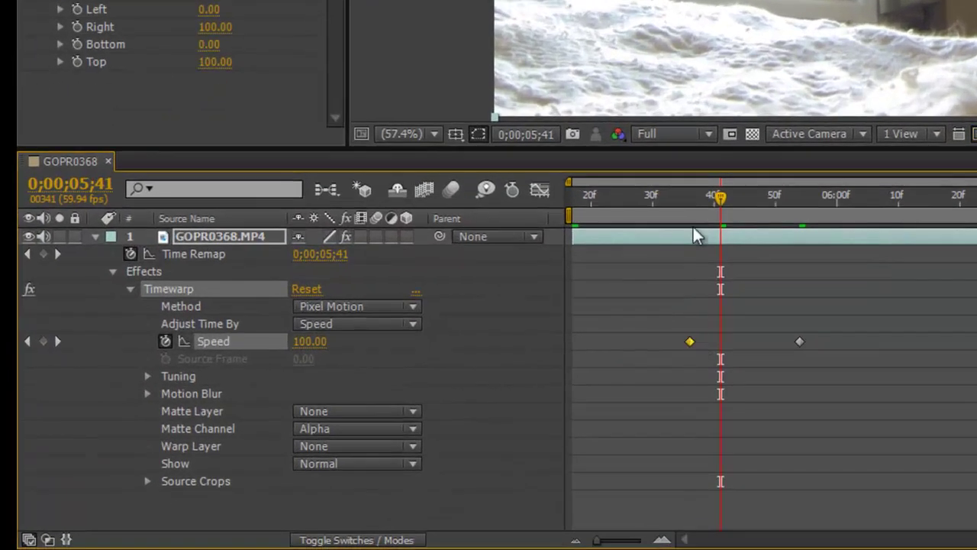
Set Timewarp Speed to 15 at about 05;54 to slow the leap.
{"action": "left_click_drag", "start_coordinate": [719, 197], "coordinate": [799, 204]}
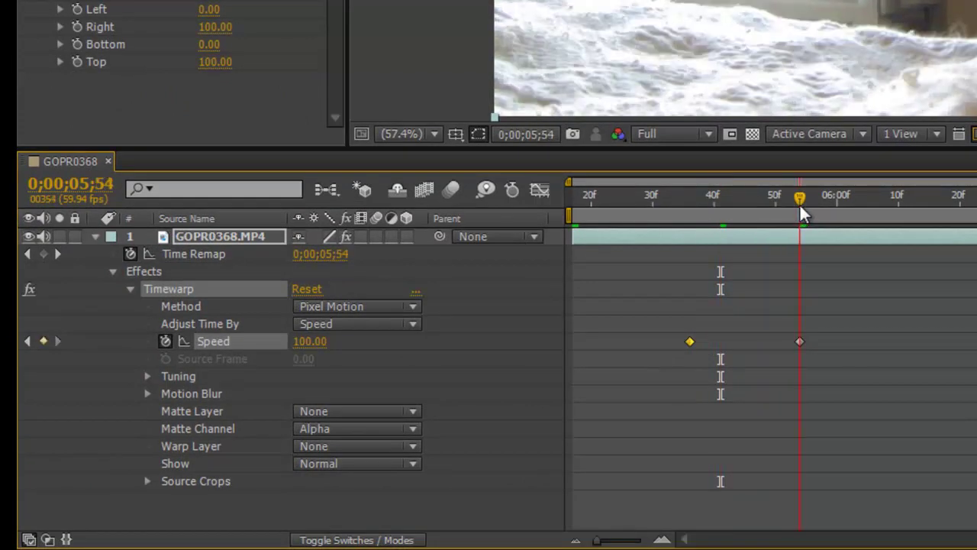
{"action": "left_click", "coordinate": [310, 341]}
{"action": "type", "text": "15"}
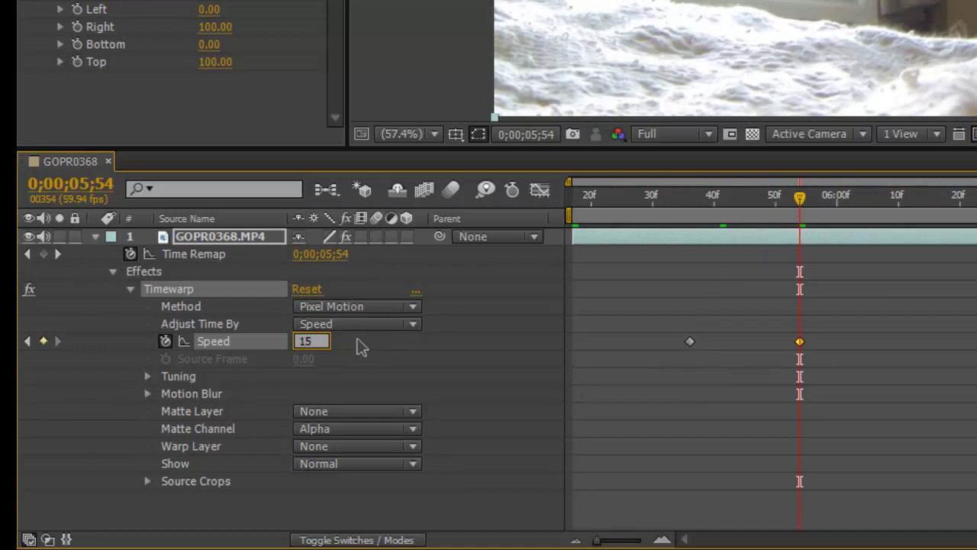
{"action": "key", "text": "Return"}
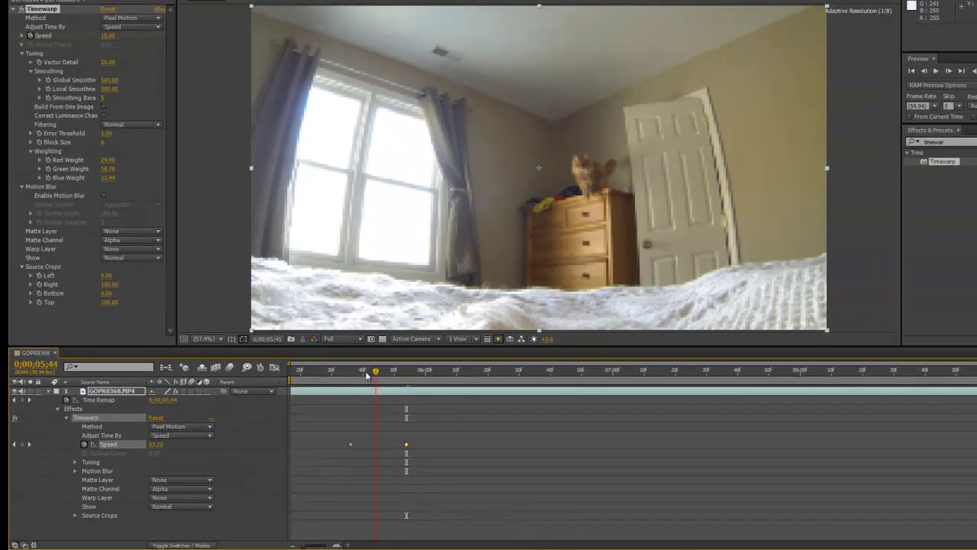
Scrub and play back the speed ramp through the slowed jump.
{"action": "left_click_drag", "start_coordinate": [552, 310], "coordinate": [471, 315]}
{"action": "left_click_drag", "start_coordinate": [345, 377], "coordinate": [431, 380]}
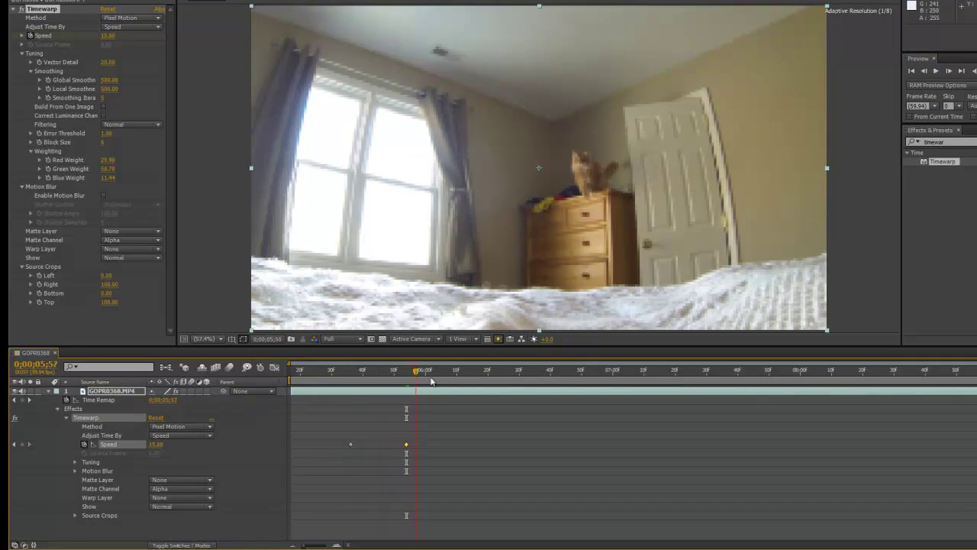
{"action": "left_click_drag", "start_coordinate": [541, 374], "coordinate": [967, 377]}
{"action": "key", "text": "space"}
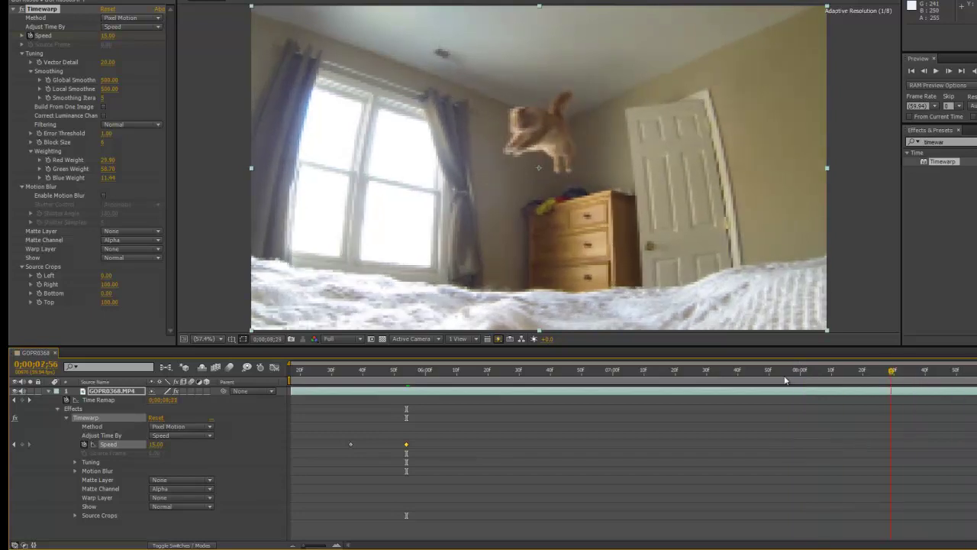
{"action": "key", "text": "space"}
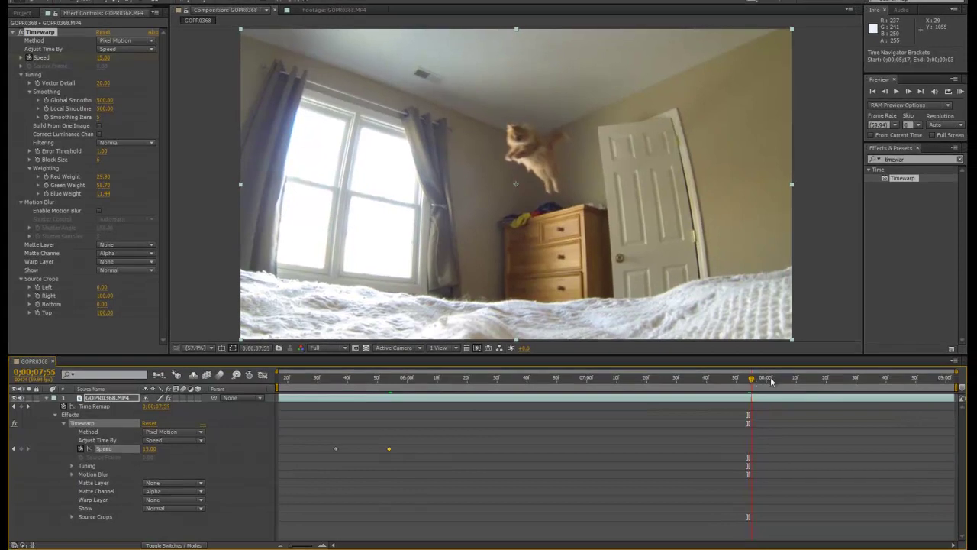
{"action": "left_click_drag", "start_coordinate": [771, 382], "coordinate": [955, 382]}
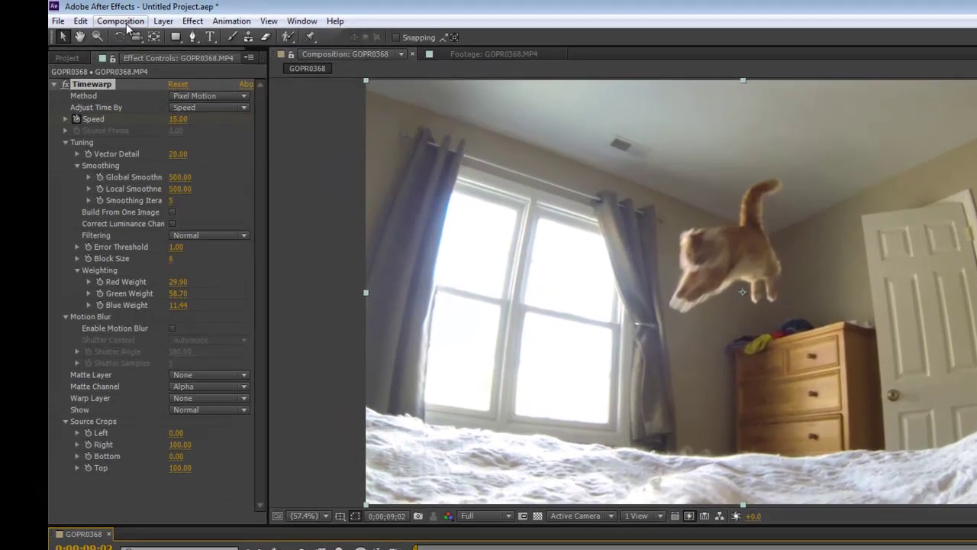
Change the composition duration to 0;00;10;46 in Composition Settings.
{"action": "left_click", "coordinate": [98, 8]}
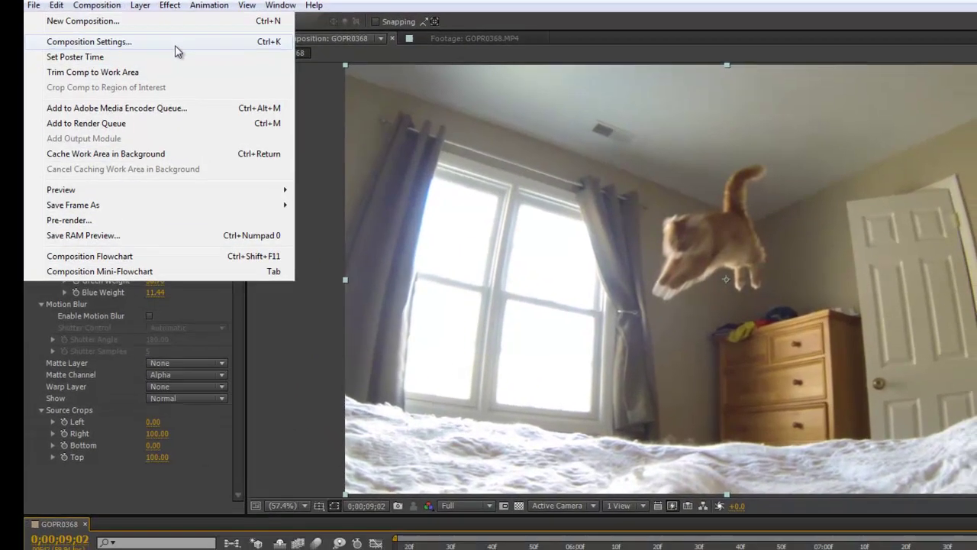
{"action": "left_click", "coordinate": [174, 42]}
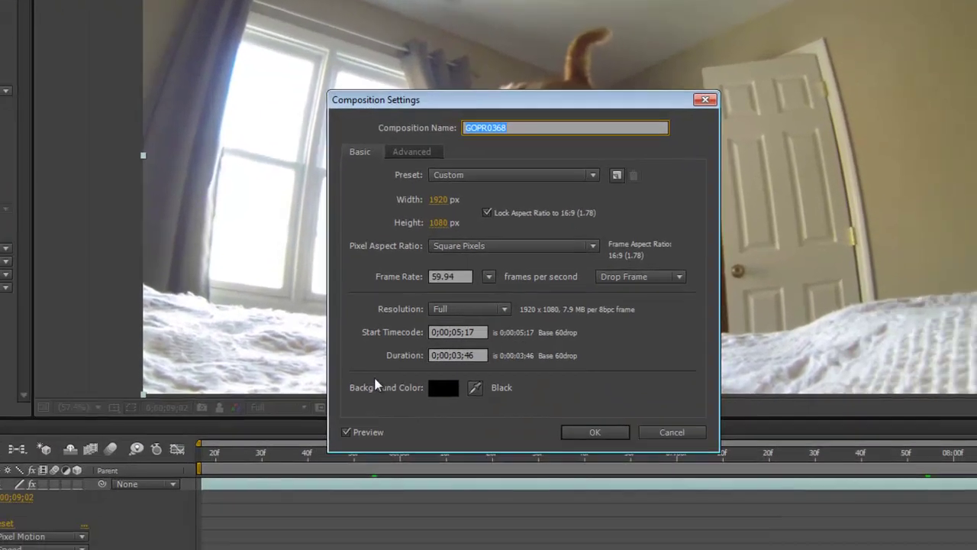
{"action": "left_click_drag", "start_coordinate": [422, 337], "coordinate": [430, 337]}
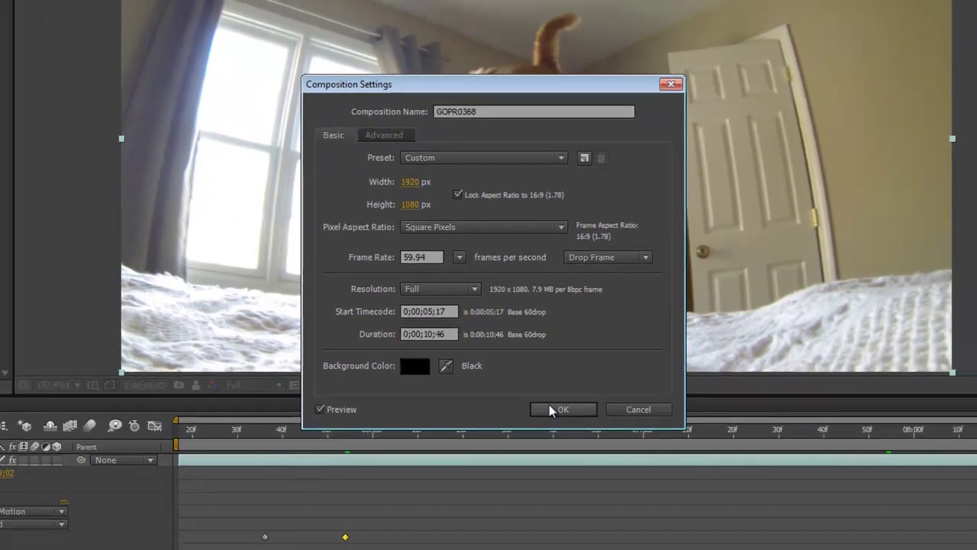
{"action": "left_click", "coordinate": [565, 414]}
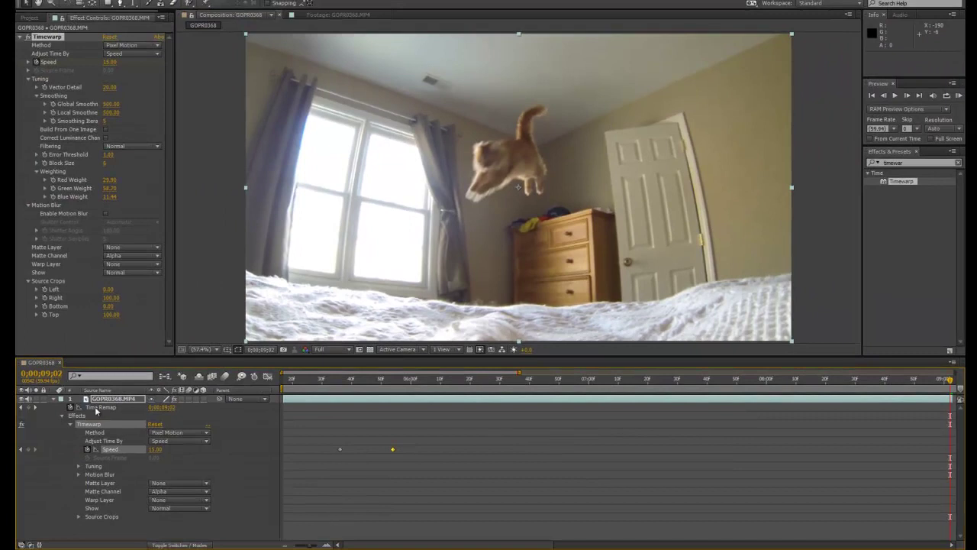
Extend the GOPR0368 layer's out-point to the end of the longer comp.
{"action": "left_click_drag", "start_coordinate": [311, 546], "coordinate": [288, 547]}
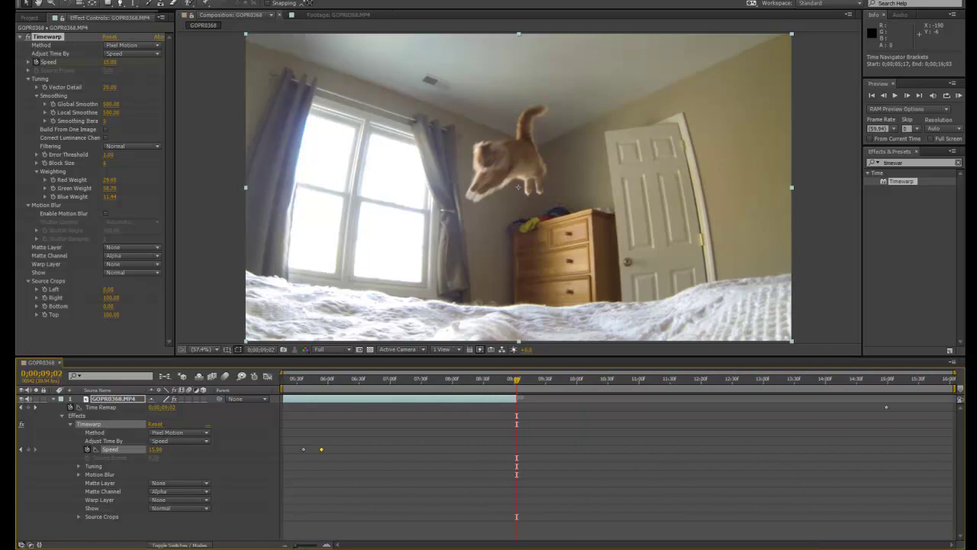
{"action": "left_click_drag", "start_coordinate": [516, 399], "coordinate": [939, 399]}
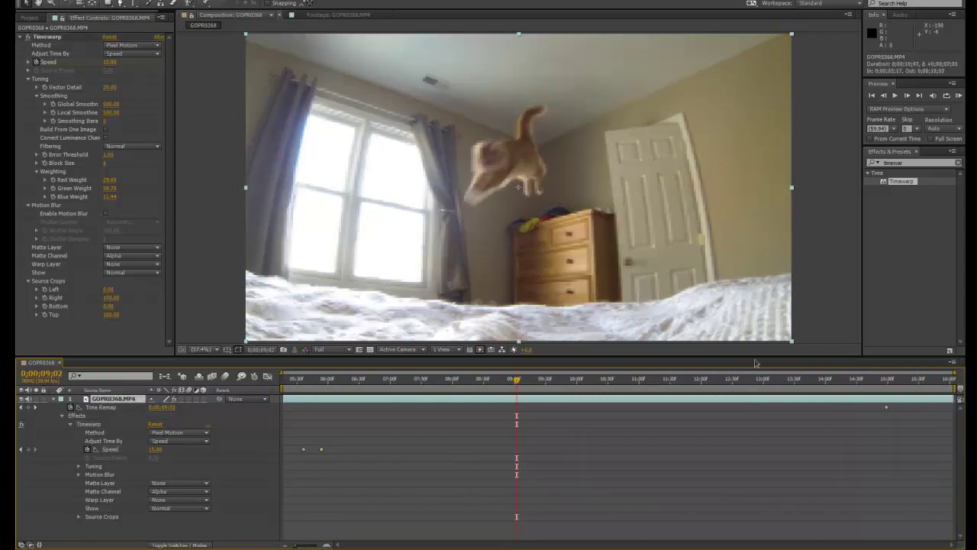
{"action": "left_click_drag", "start_coordinate": [523, 382], "coordinate": [752, 382]}
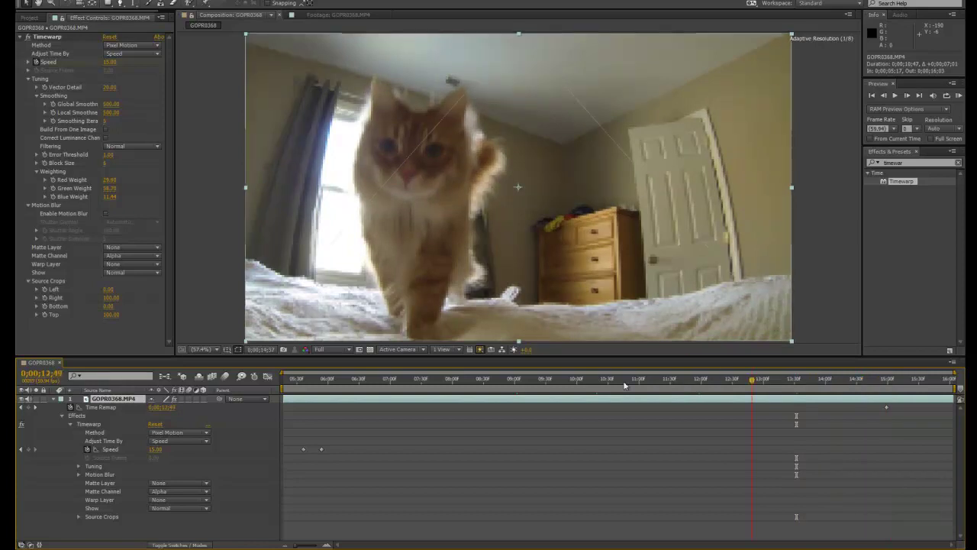
Add a Timewarp Speed keyframe at 11;28 after the cat lands.
{"action": "left_click_drag", "start_coordinate": [548, 380], "coordinate": [474, 380]}
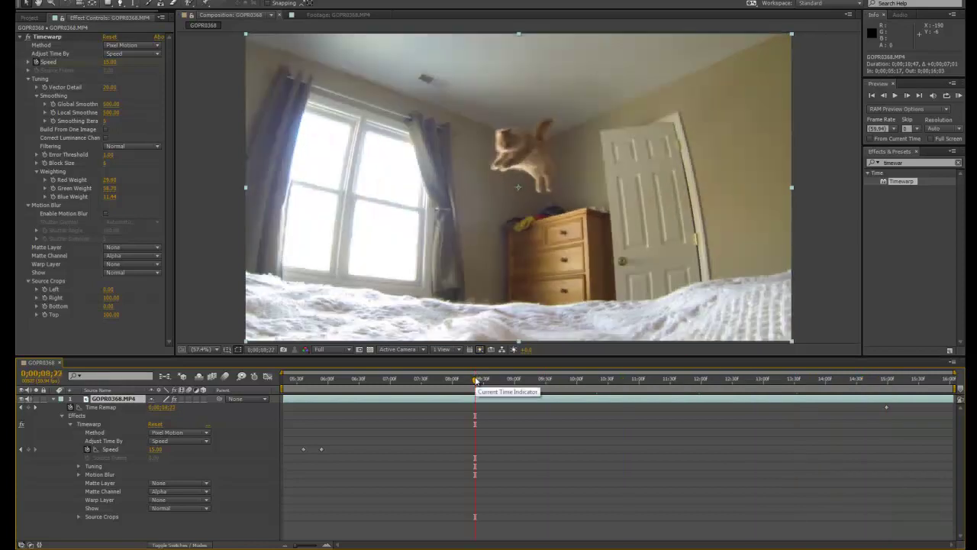
{"action": "left_click_drag", "start_coordinate": [374, 381], "coordinate": [498, 380]}
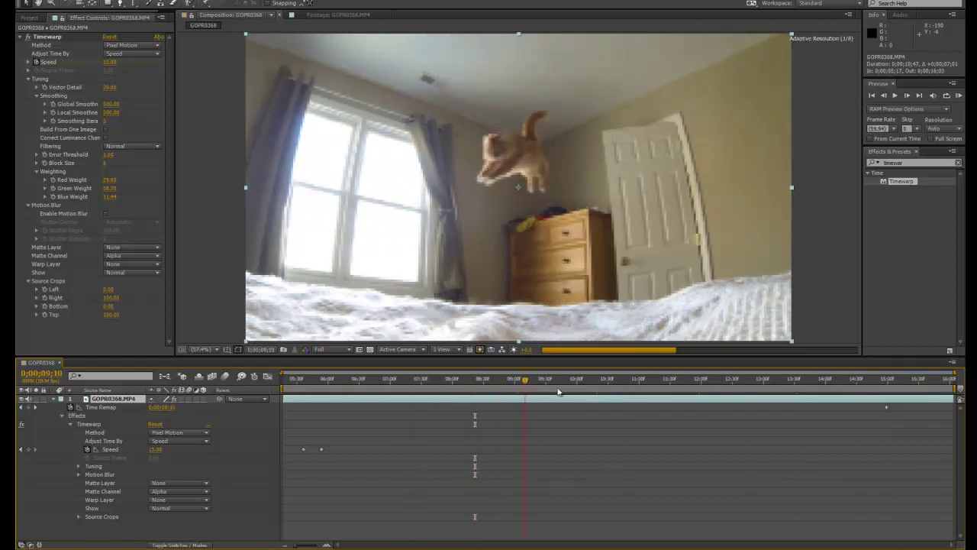
{"action": "left_click_drag", "start_coordinate": [558, 381], "coordinate": [669, 390]}
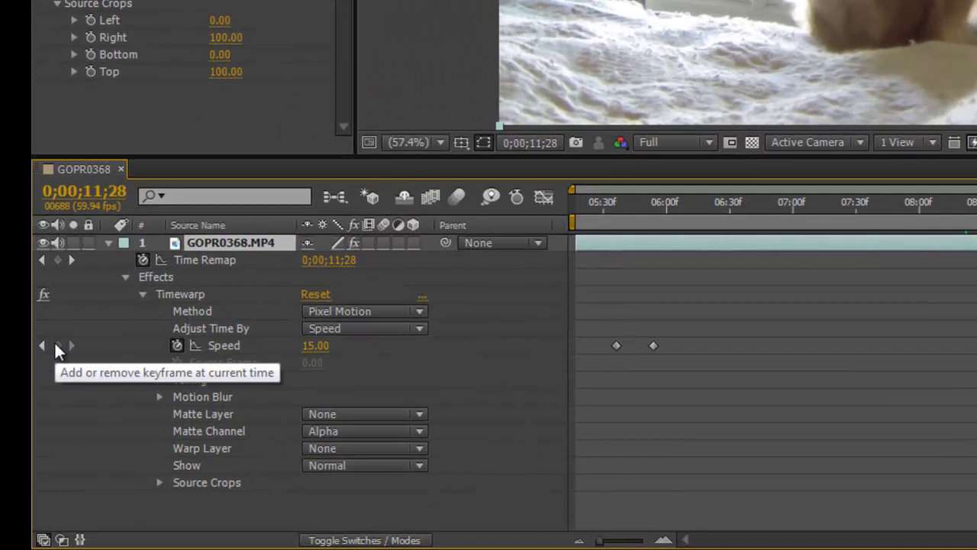
{"action": "left_click", "coordinate": [48, 375]}
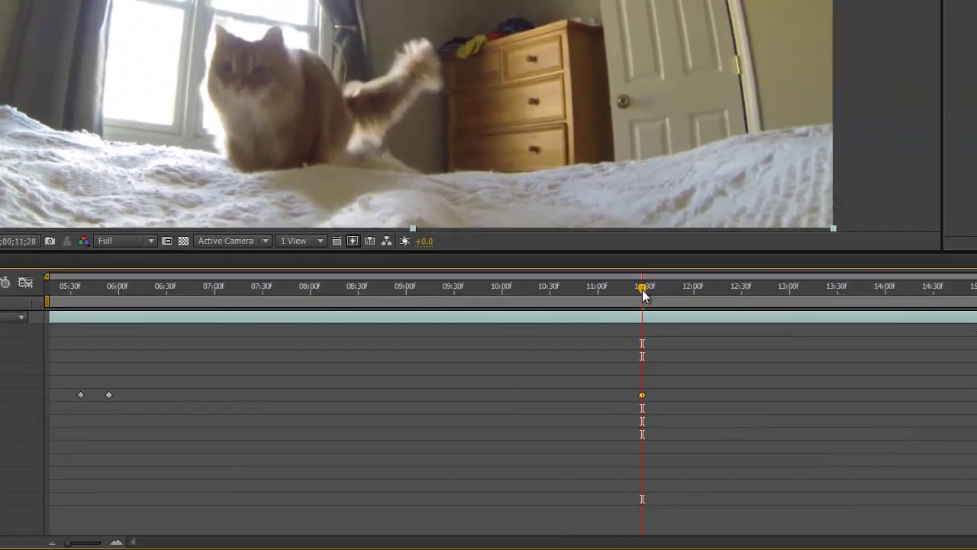
Set Speed back to 100 at 11;43 and scrub through the landing to check.
{"action": "left_click_drag", "start_coordinate": [643, 291], "coordinate": [666, 290]}
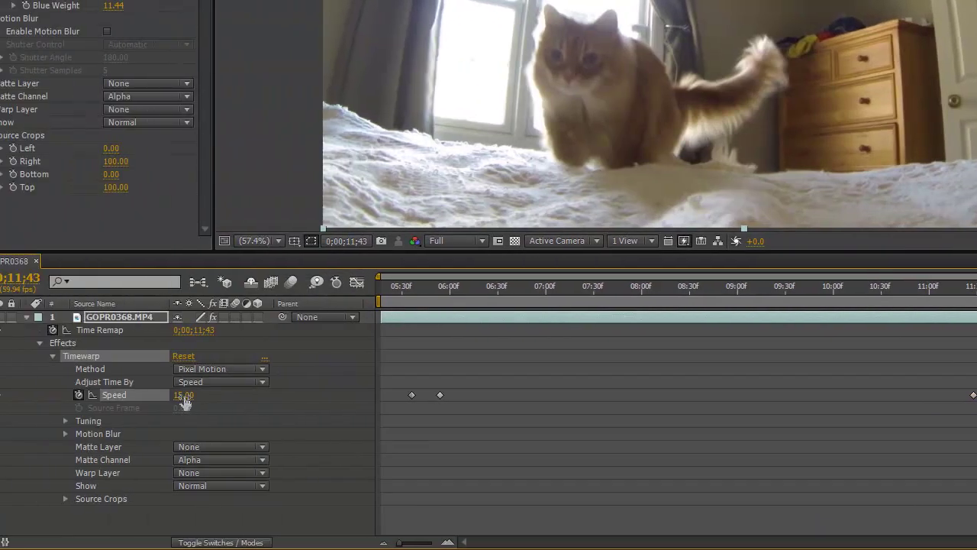
{"action": "left_click", "coordinate": [225, 394]}
{"action": "type", "text": "100"}
{"action": "key", "text": "Return"}
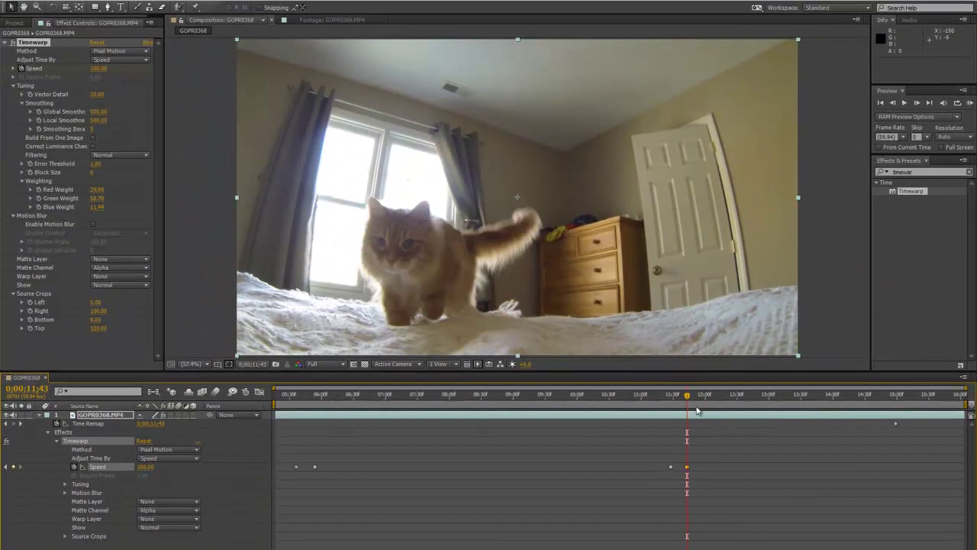
{"action": "left_click_drag", "start_coordinate": [687, 395], "coordinate": [540, 407]}
{"action": "left_click_drag", "start_coordinate": [645, 408], "coordinate": [372, 398]}
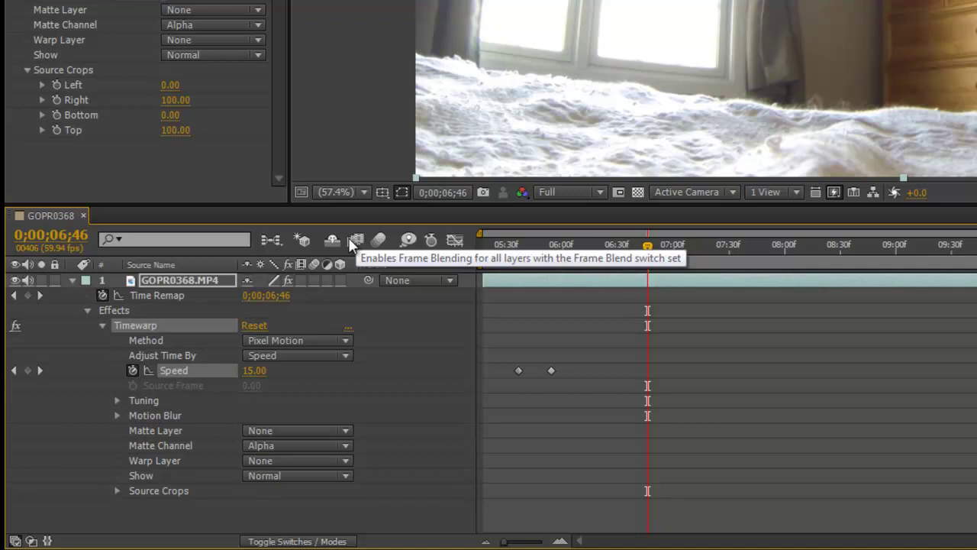
Turn on frame blending for the comp and GOPR0368.MP4 layer, then RAM-preview from the start.
{"action": "left_click", "coordinate": [357, 241]}
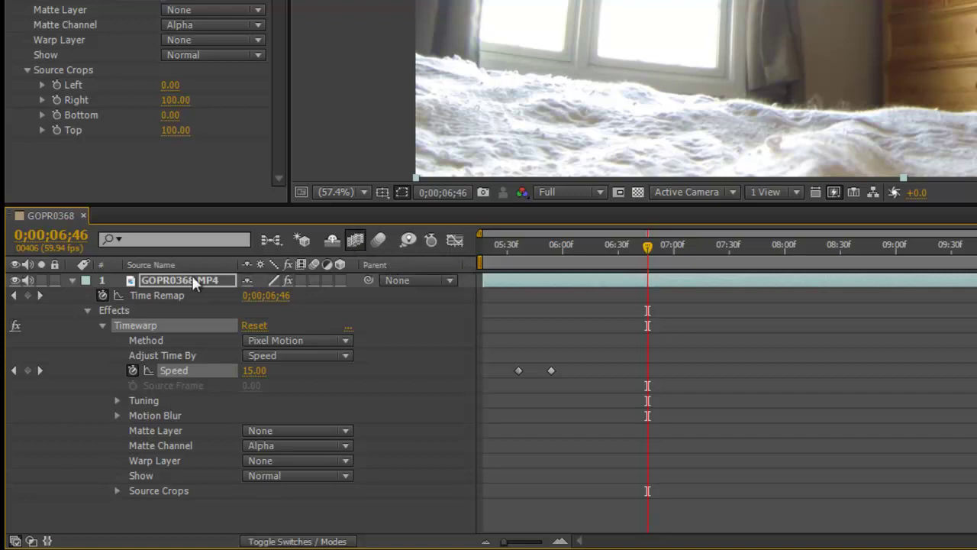
{"action": "left_click", "coordinate": [129, 280]}
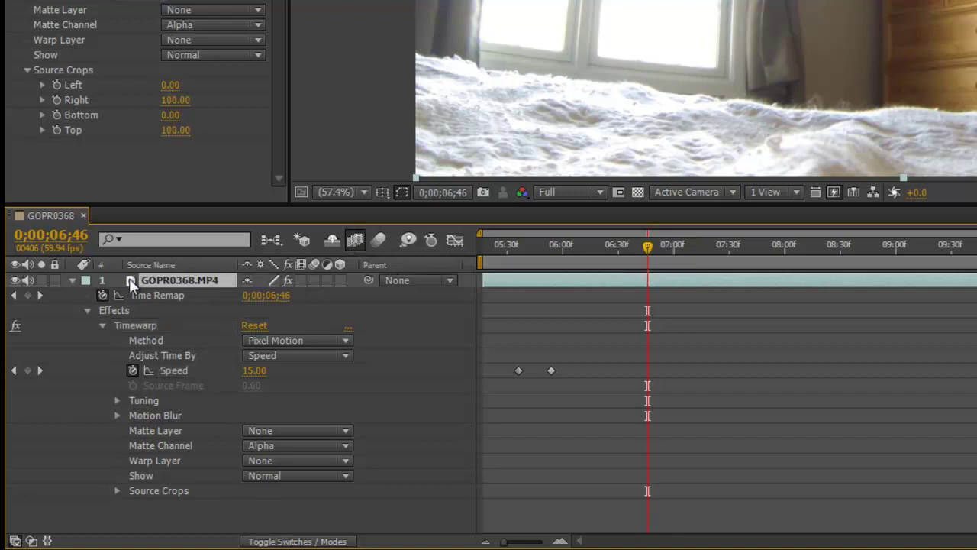
{"action": "left_click", "coordinate": [302, 280]}
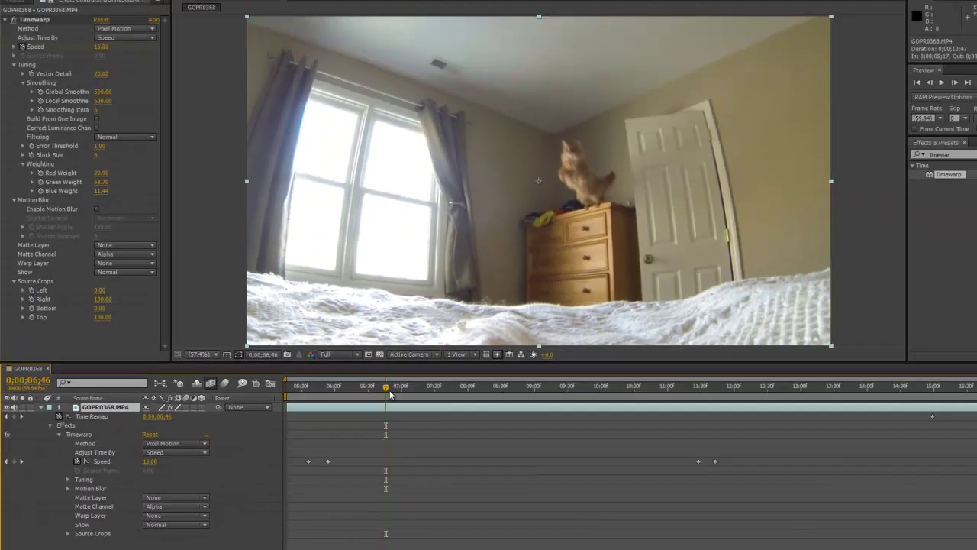
{"action": "left_click_drag", "start_coordinate": [390, 393], "coordinate": [275, 397]}
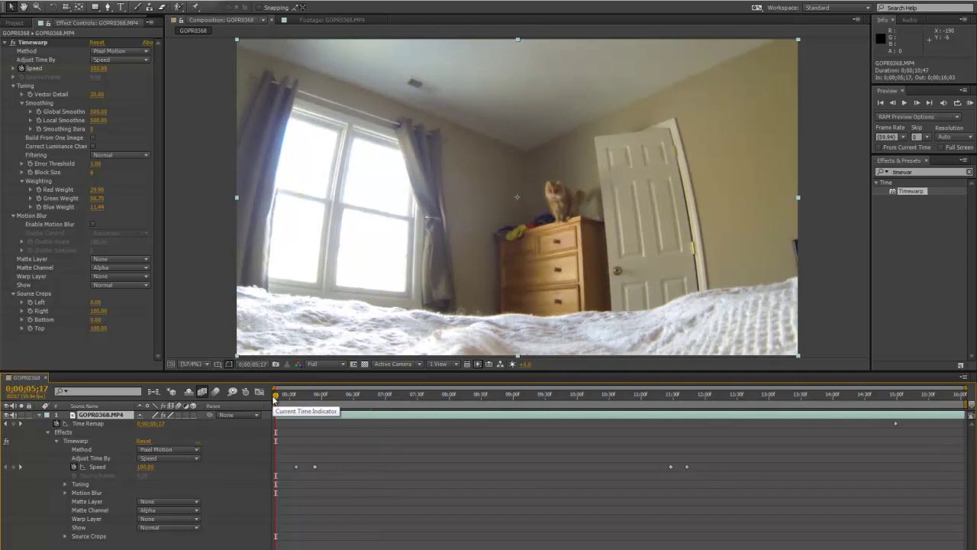
{"action": "key", "text": "KP_0"}
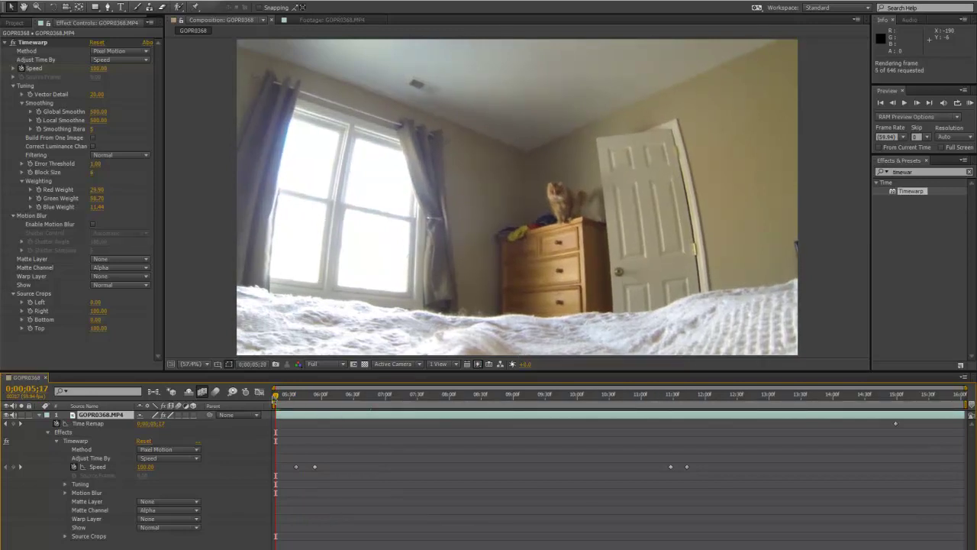
{"action": "key", "text": "KP_0"}
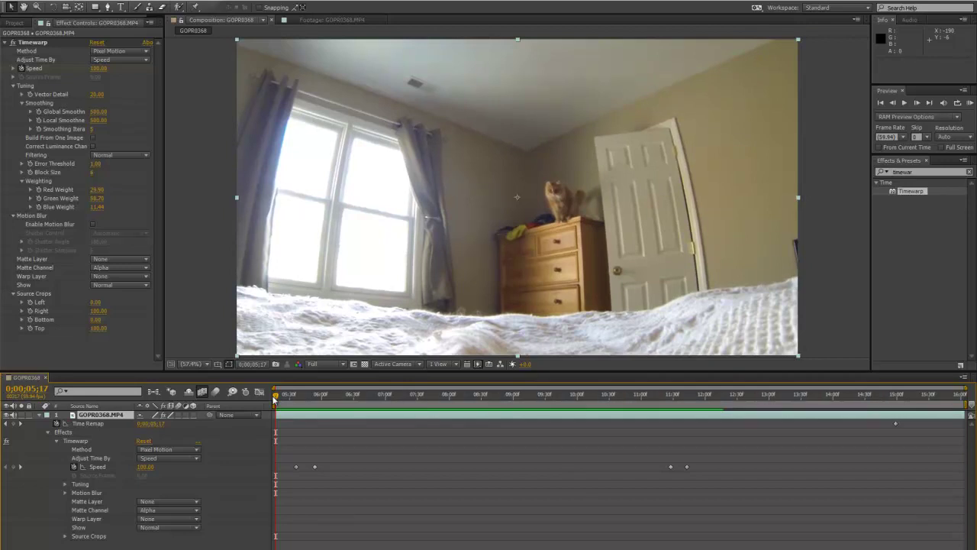
{"action": "key", "text": "KP_0"}
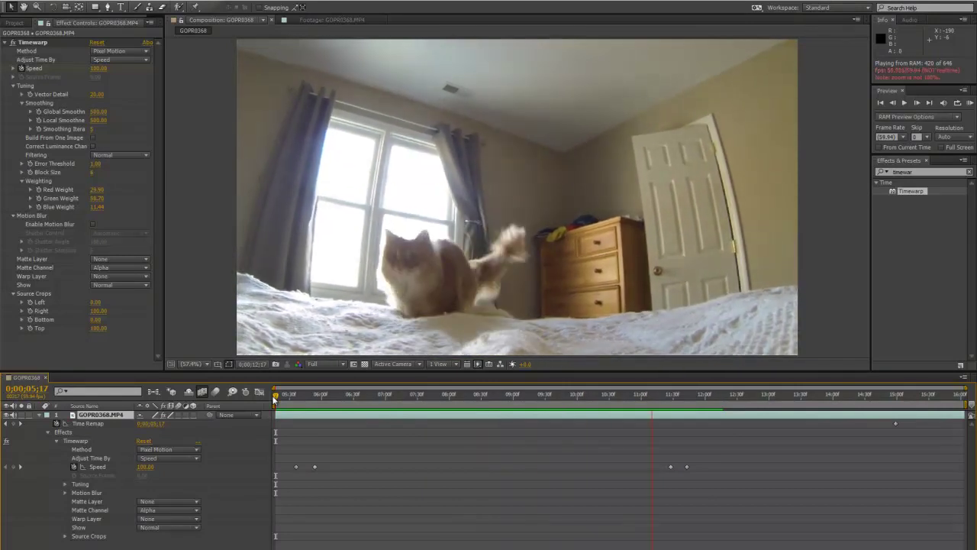
Stop the preview and Save As the project under a new name in the mmug folder.
{"action": "left_click", "coordinate": [275, 398]}
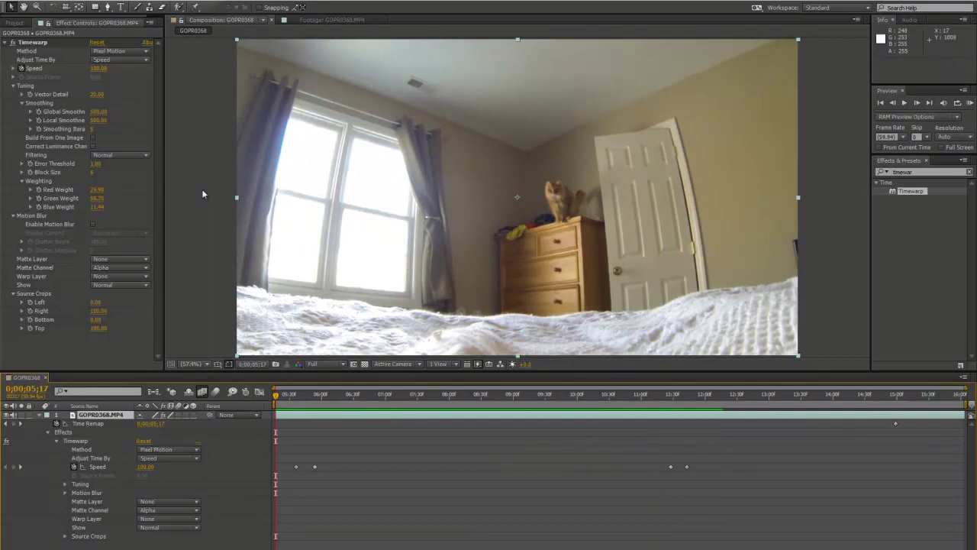
{"action": "left_click", "coordinate": [9, 1]}
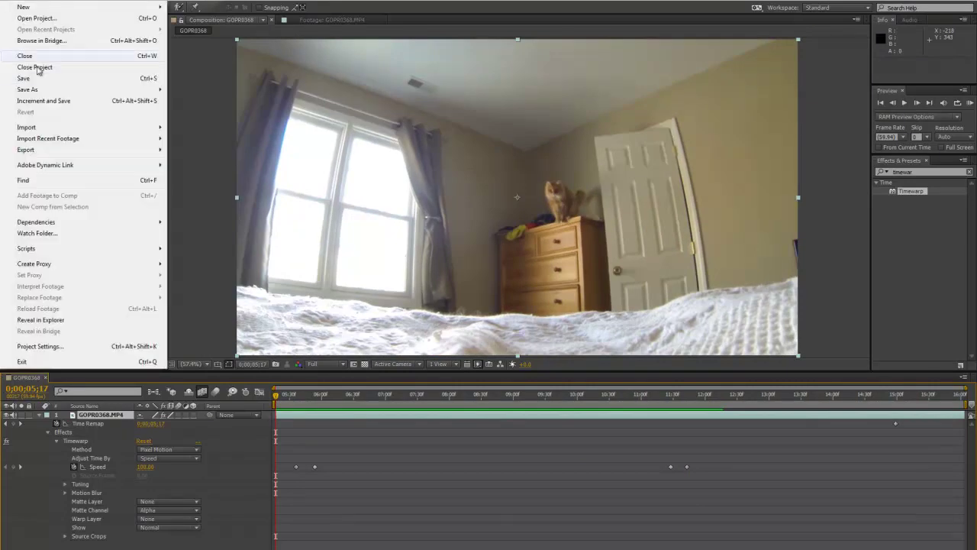
{"action": "mouse_move", "coordinate": [74, 94]}
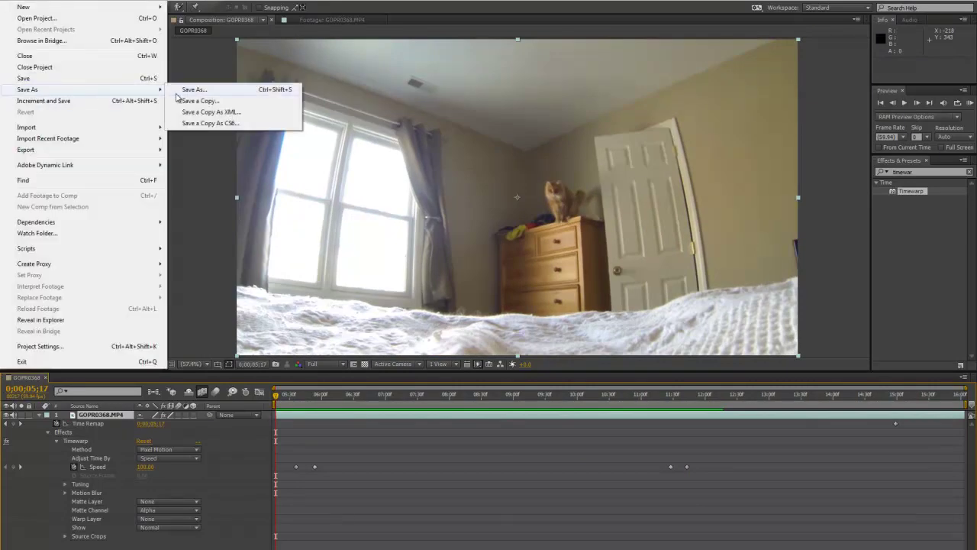
{"action": "left_click", "coordinate": [176, 95]}
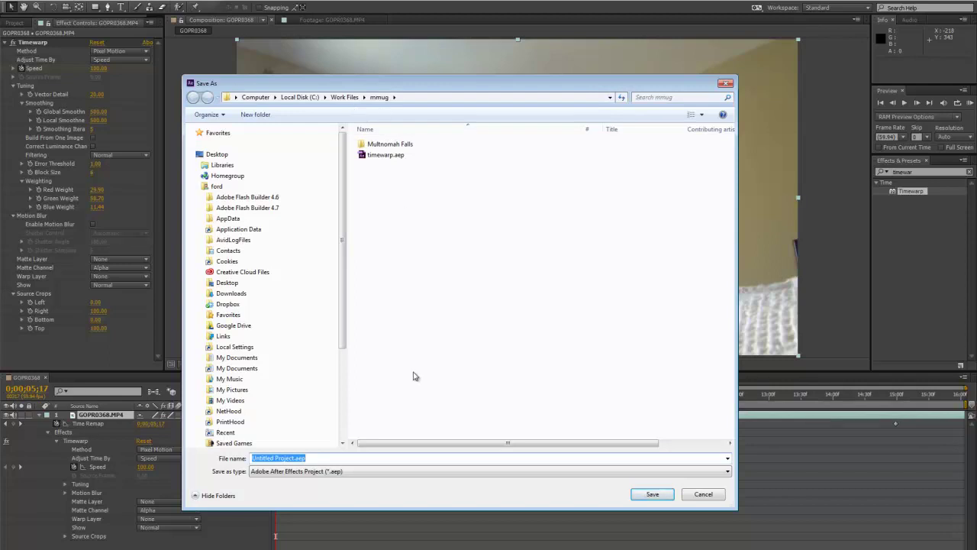
{"action": "type", "text": "timewarp"}
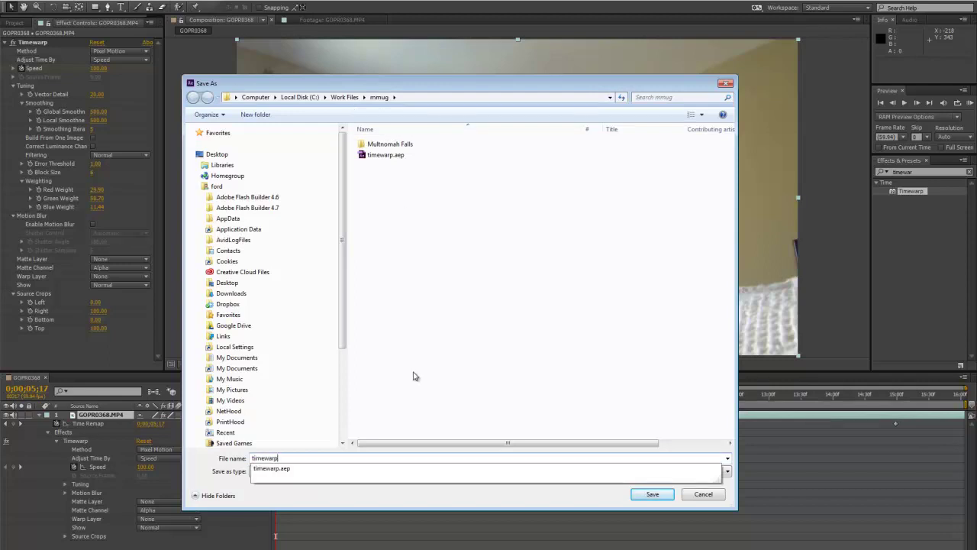
{"action": "key", "text": "Return"}
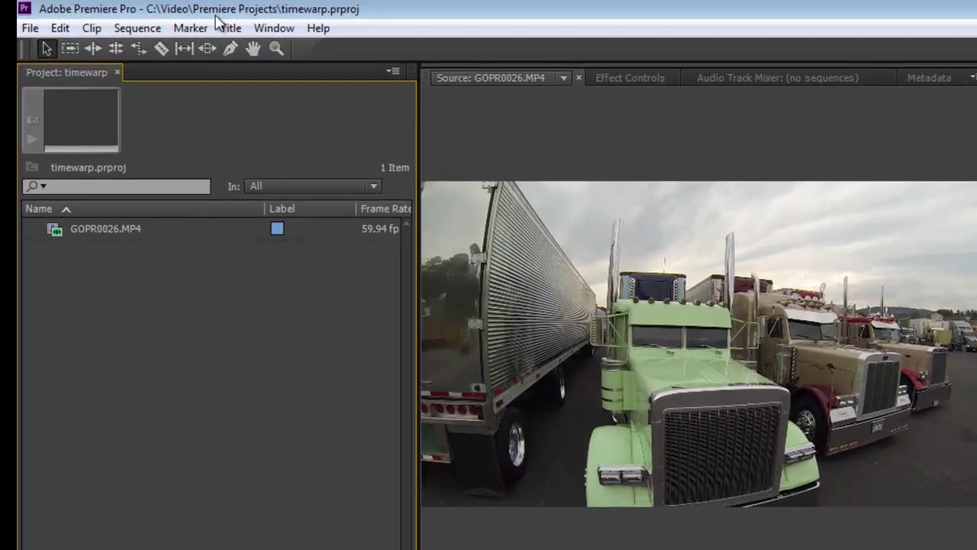
Dynamic-link import the GOPR0368 comp from Work Files/mmug/timewarp2.aep into Premiere Pro.
{"action": "left_click", "coordinate": [30, 27]}
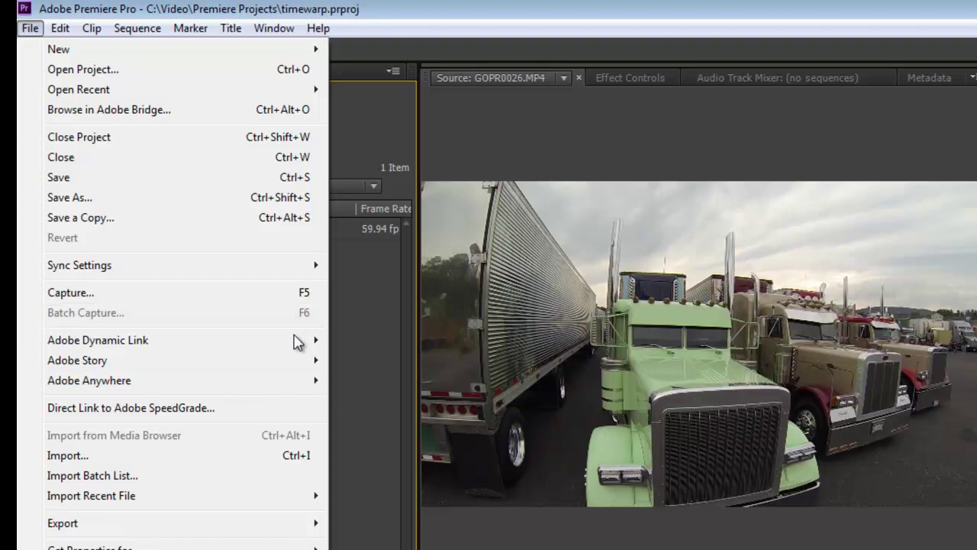
{"action": "mouse_move", "coordinate": [283, 351]}
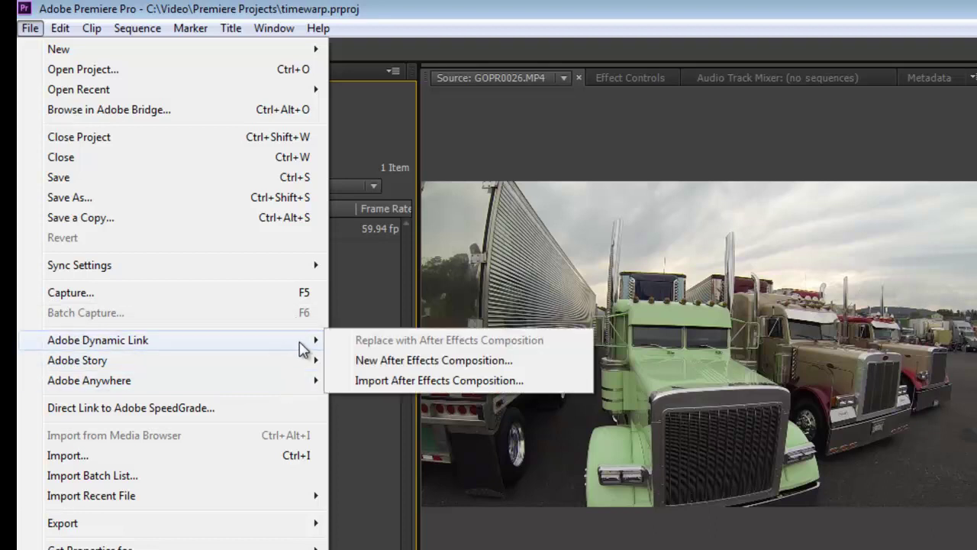
{"action": "left_click", "coordinate": [413, 386]}
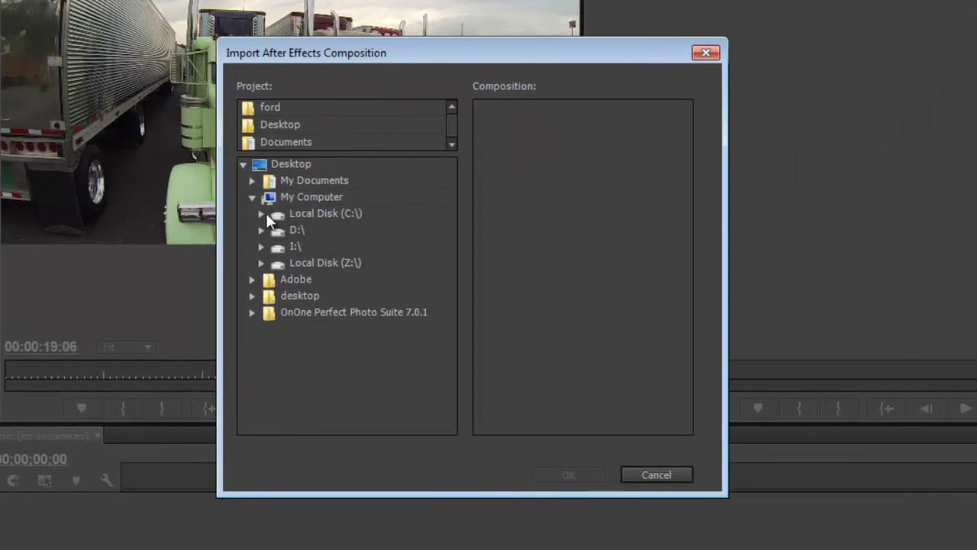
{"action": "left_click", "coordinate": [261, 214]}
{"action": "left_click_drag", "start_coordinate": [447, 204], "coordinate": [465, 334]}
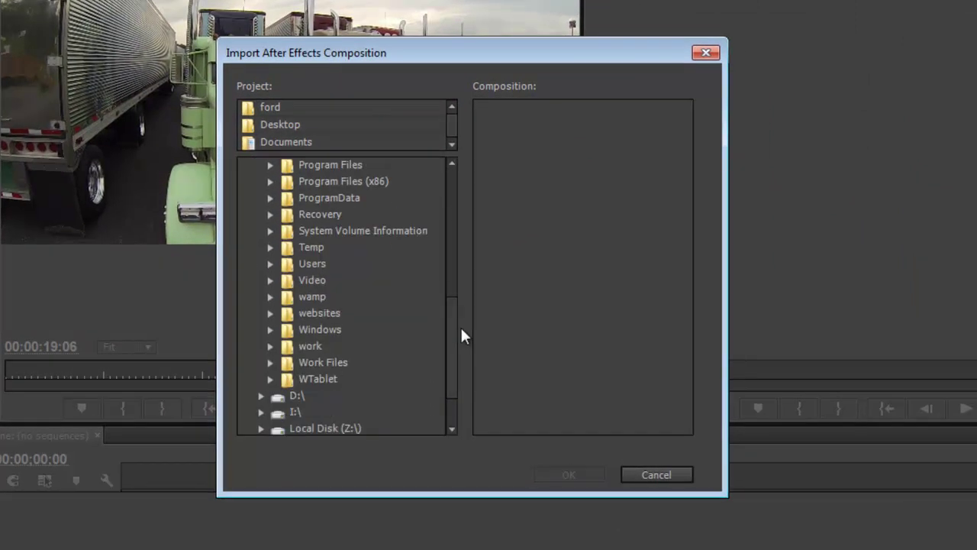
{"action": "left_click", "coordinate": [271, 362]}
{"action": "left_click", "coordinate": [280, 412]}
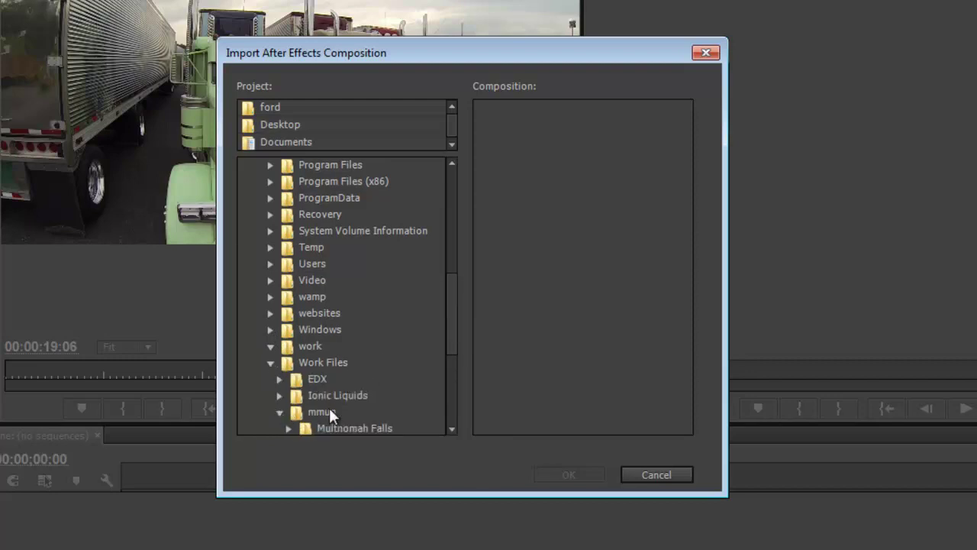
{"action": "left_click", "coordinate": [316, 410]}
{"action": "left_click_drag", "start_coordinate": [453, 340], "coordinate": [454, 369]}
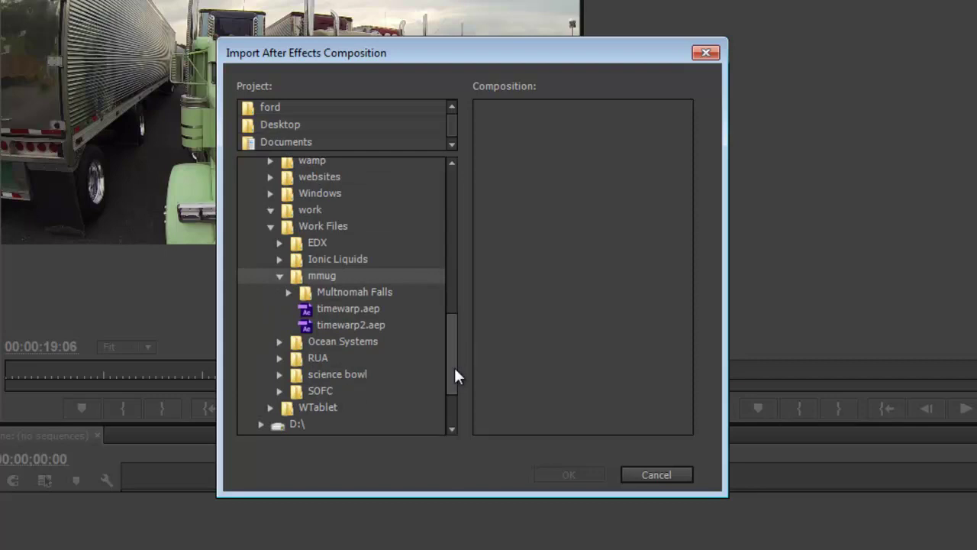
{"action": "left_click", "coordinate": [372, 323]}
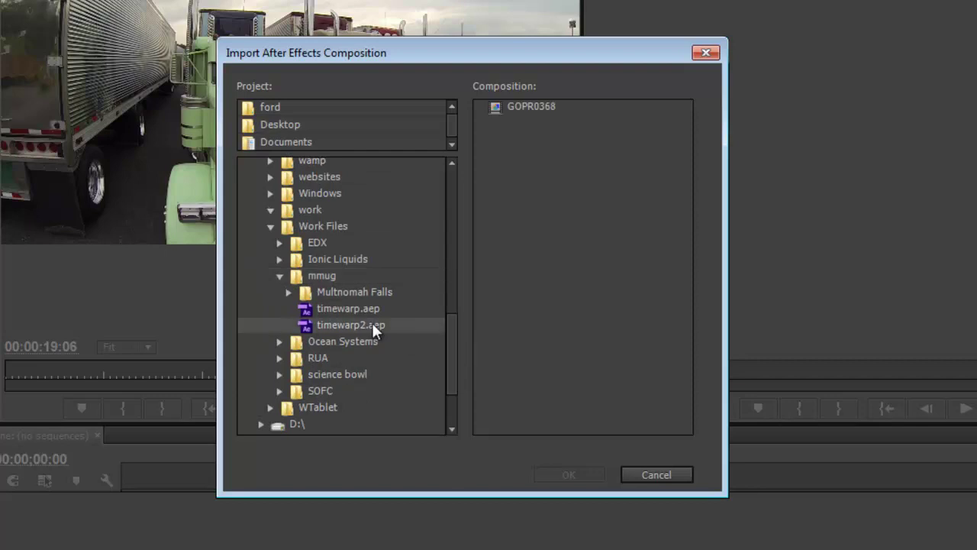
{"action": "left_click", "coordinate": [519, 106]}
{"action": "left_click", "coordinate": [569, 475]}
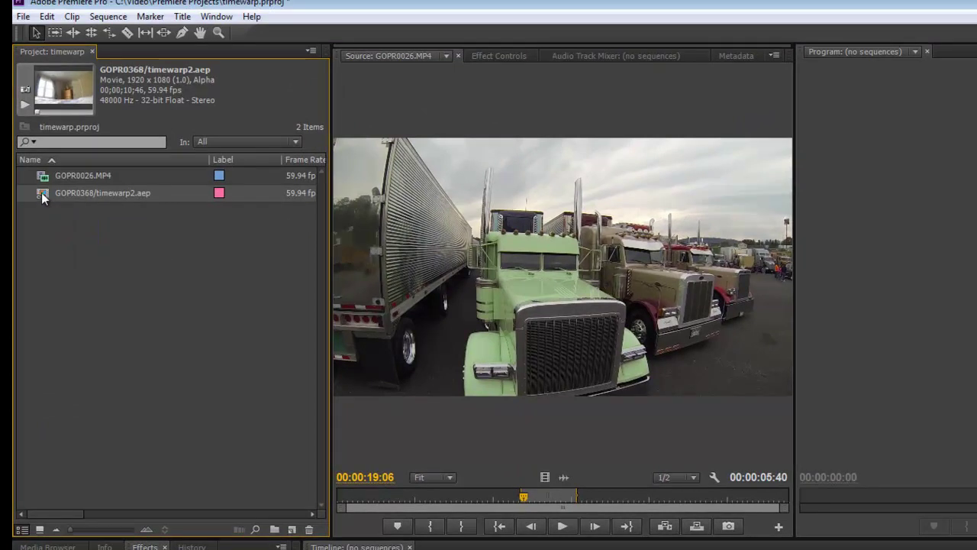
Create a new sequence from GOPR0368/timewarp2.aep and play it back.
{"action": "left_click_drag", "start_coordinate": [42, 192], "coordinate": [299, 536]}
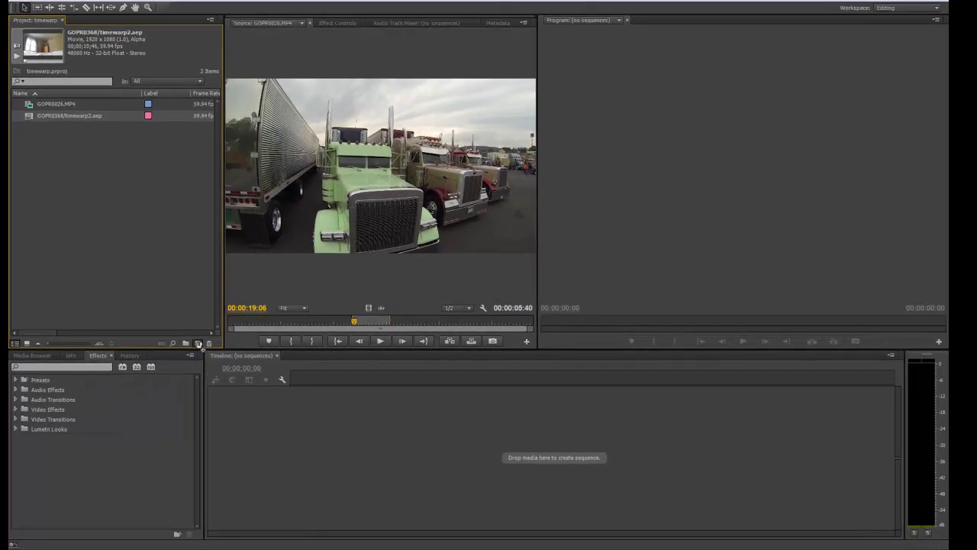
{"action": "left_click_drag", "start_coordinate": [198, 343], "coordinate": [198, 343]}
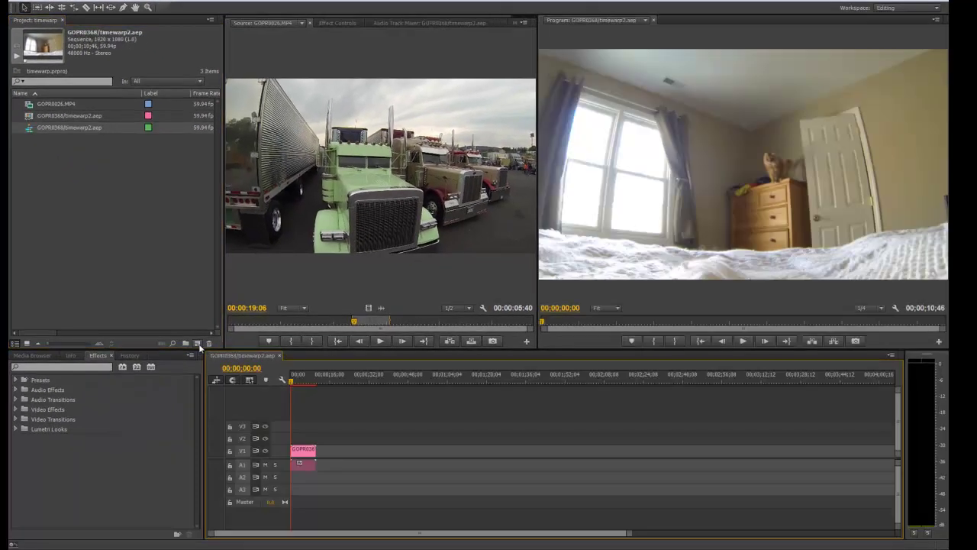
{"action": "key", "text": "space"}
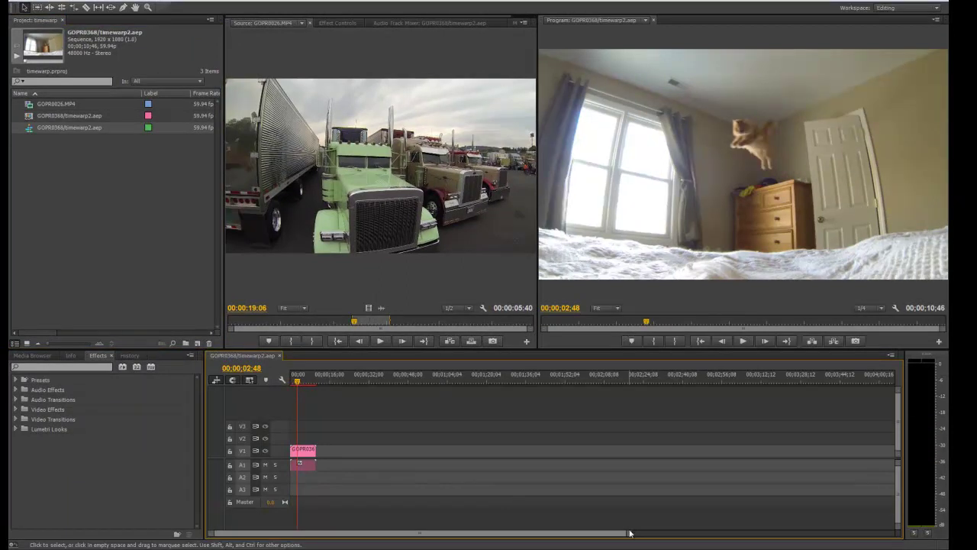
Zoom the timeline, scrub through the cat jump, and enlarge the monitor panels.
{"action": "key", "text": "equal"}
{"action": "key", "text": "equal"}
{"action": "key", "text": "equal"}
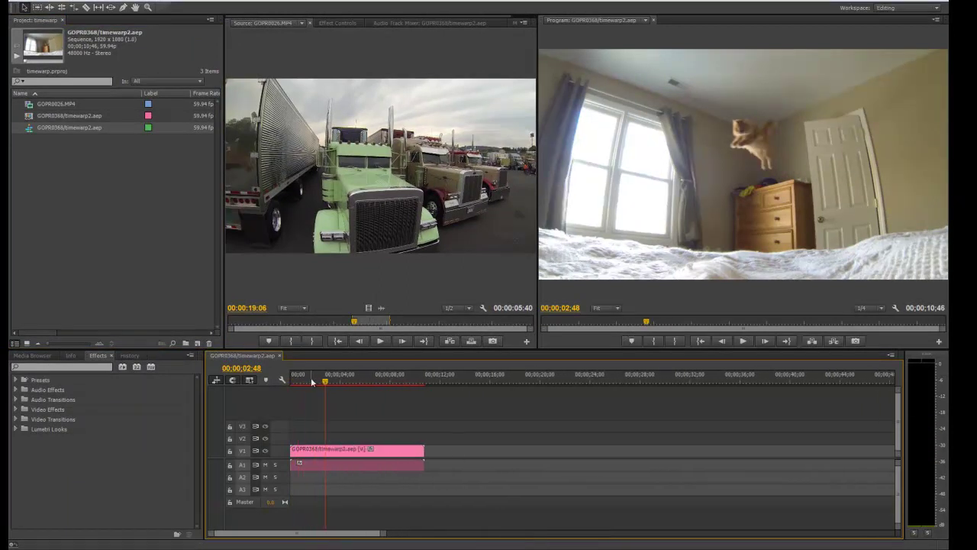
{"action": "mouse_move", "coordinate": [327, 382]}
{"action": "left_mouse_down"}
{"action": "mouse_move", "coordinate": [356, 385]}
{"action": "mouse_move", "coordinate": [308, 382]}
{"action": "left_mouse_up"}
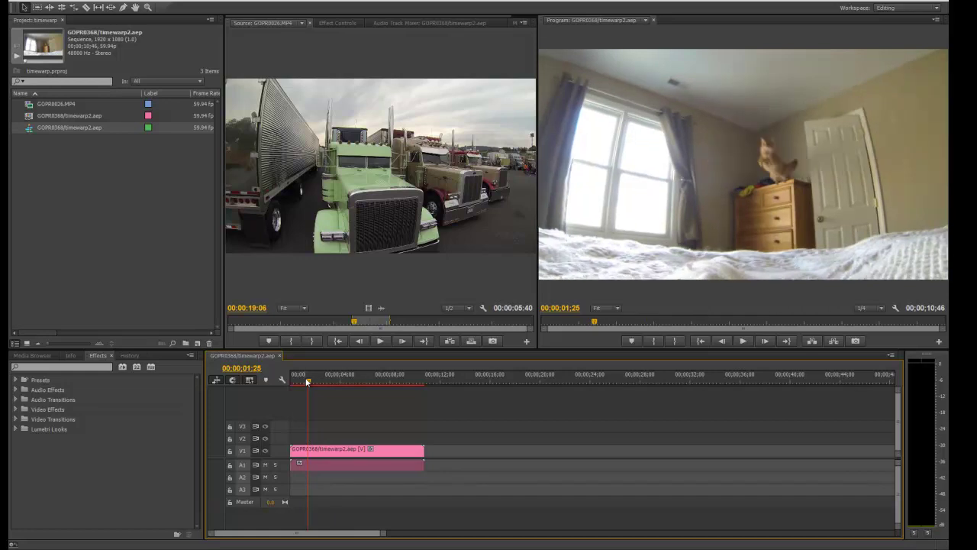
{"action": "left_click_drag", "start_coordinate": [308, 381], "coordinate": [280, 384]}
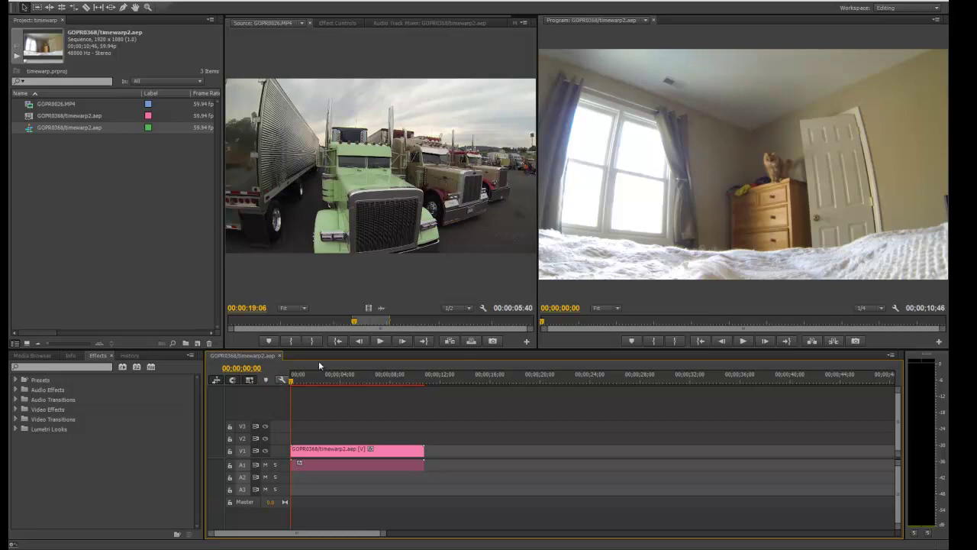
{"action": "left_click_drag", "start_coordinate": [536, 277], "coordinate": [665, 275]}
{"action": "left_click_drag", "start_coordinate": [665, 350], "coordinate": [668, 373]}
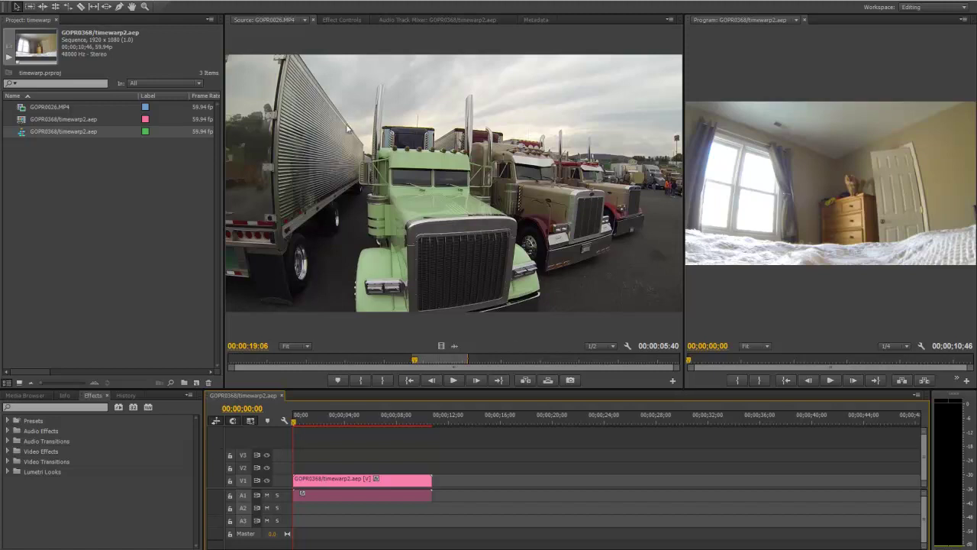
{"action": "left_click", "coordinate": [306, 33]}
{"action": "key", "text": "grave"}
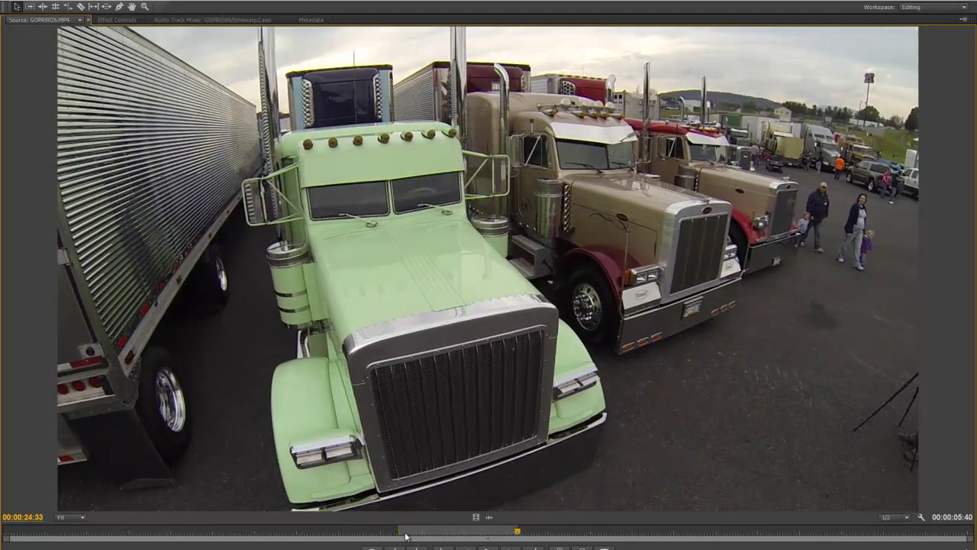
{"action": "left_click", "coordinate": [404, 535]}
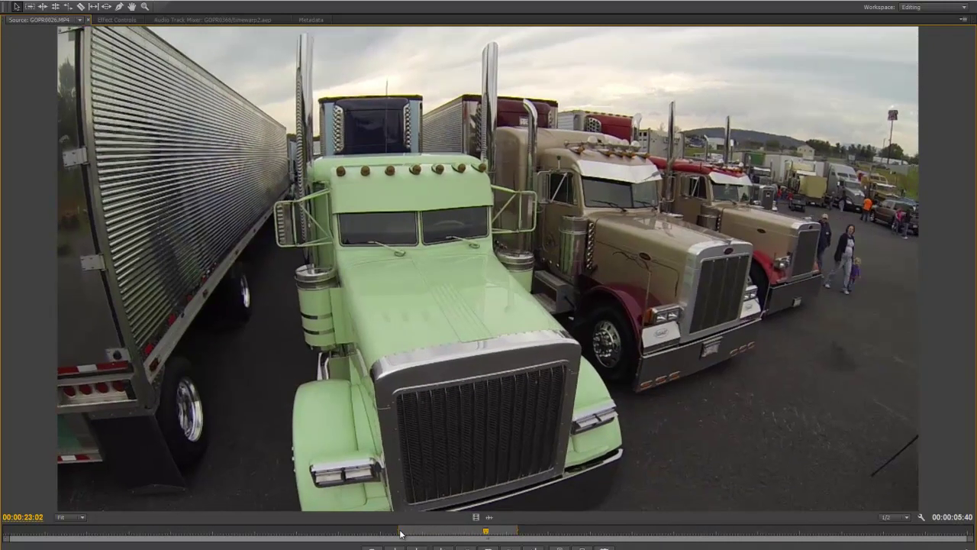
{"action": "key", "text": "space"}
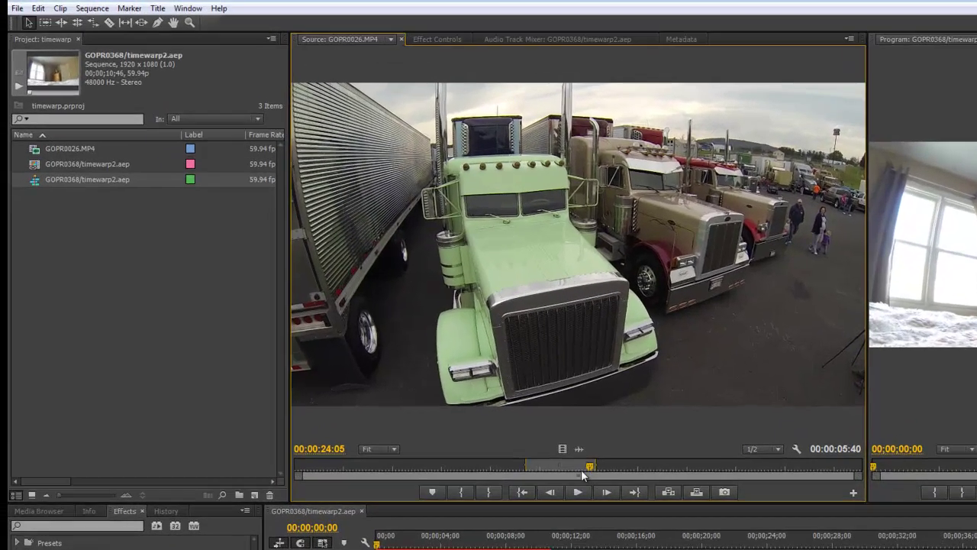
Create a new sequence from the GOPR0026.MP4 truck clip.
{"action": "left_click_drag", "start_coordinate": [462, 359], "coordinate": [423, 361]}
{"action": "left_click_drag", "start_coordinate": [566, 493], "coordinate": [559, 492]}
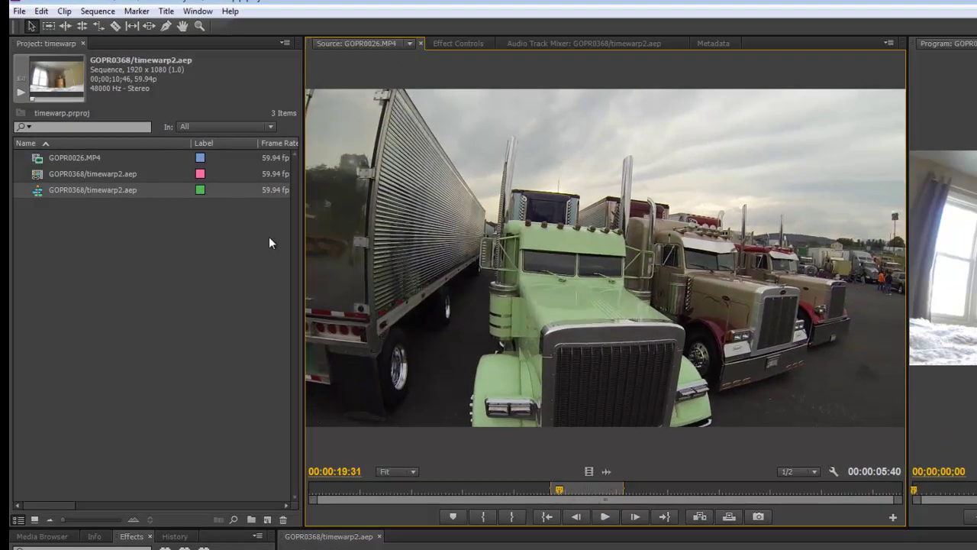
{"action": "left_click", "coordinate": [39, 160]}
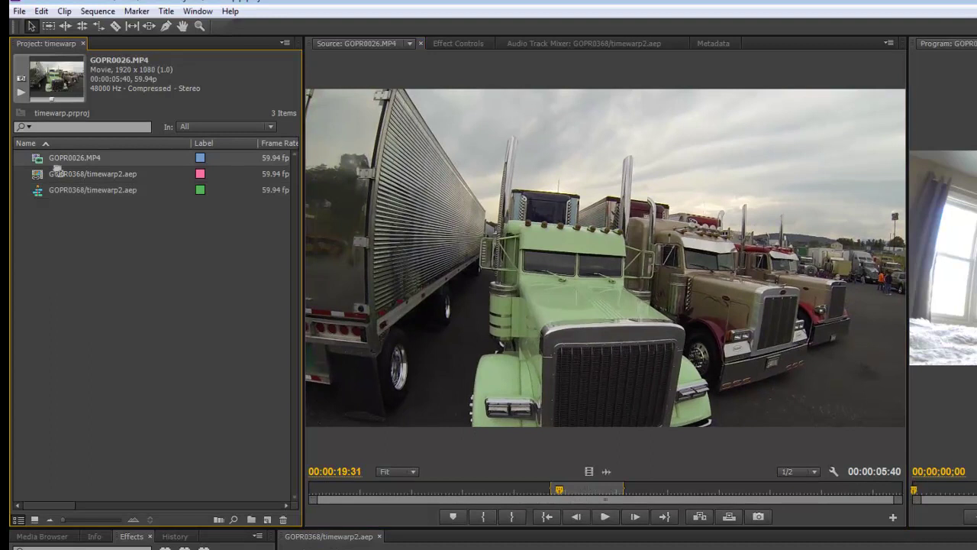
{"action": "left_click_drag", "start_coordinate": [266, 515], "coordinate": [265, 515]}
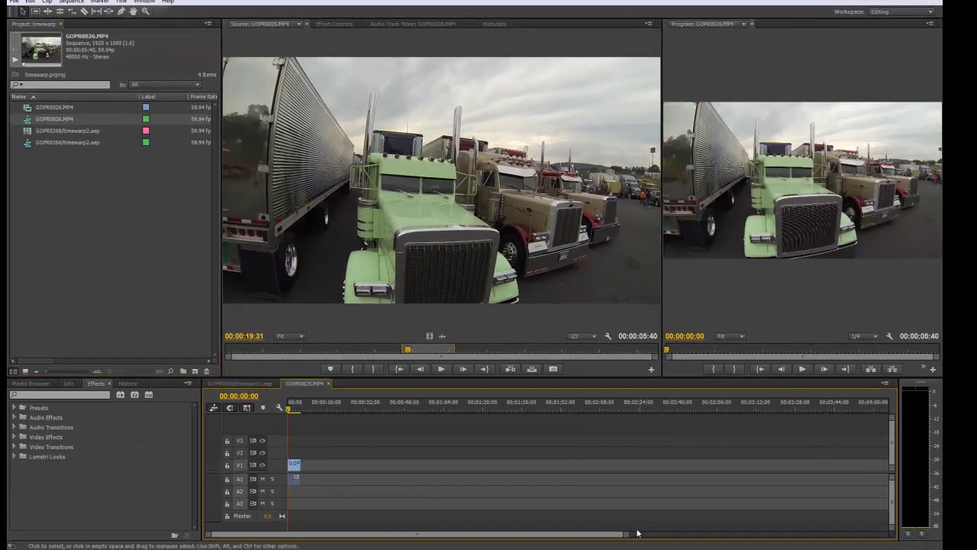
Zoom the timeline, widen the Program monitor, and return to the sequence start.
{"action": "left_click_drag", "start_coordinate": [628, 534], "coordinate": [464, 527]}
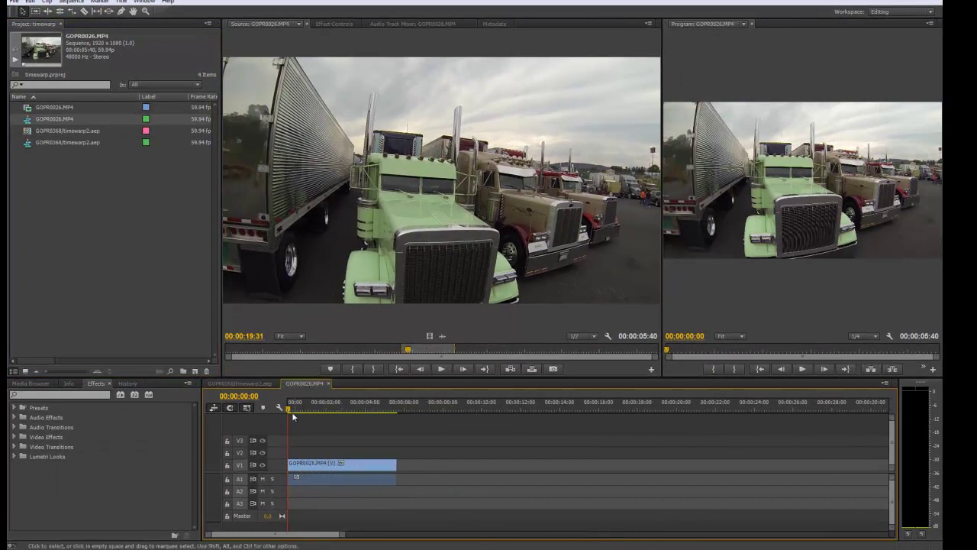
{"action": "left_click_drag", "start_coordinate": [290, 408], "coordinate": [323, 410]}
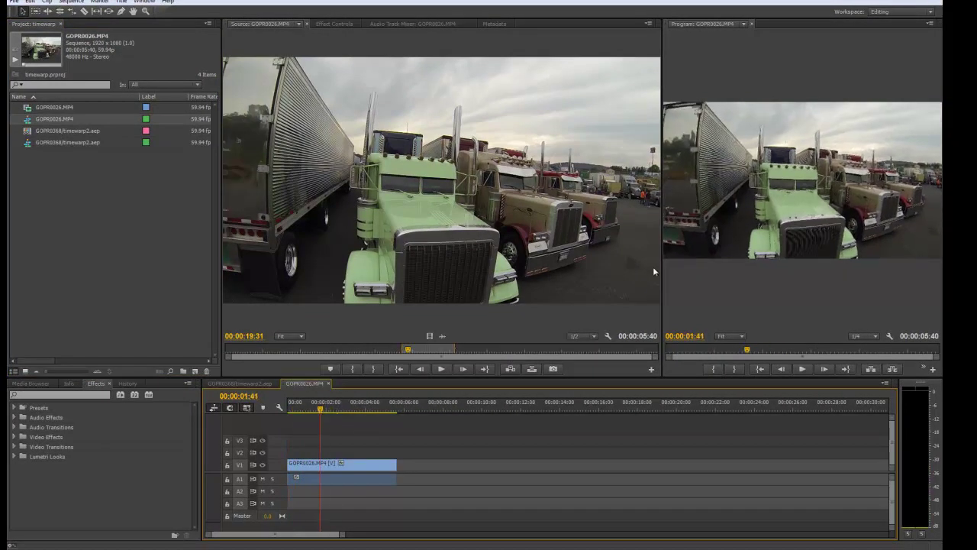
{"action": "left_click_drag", "start_coordinate": [661, 267], "coordinate": [434, 253]}
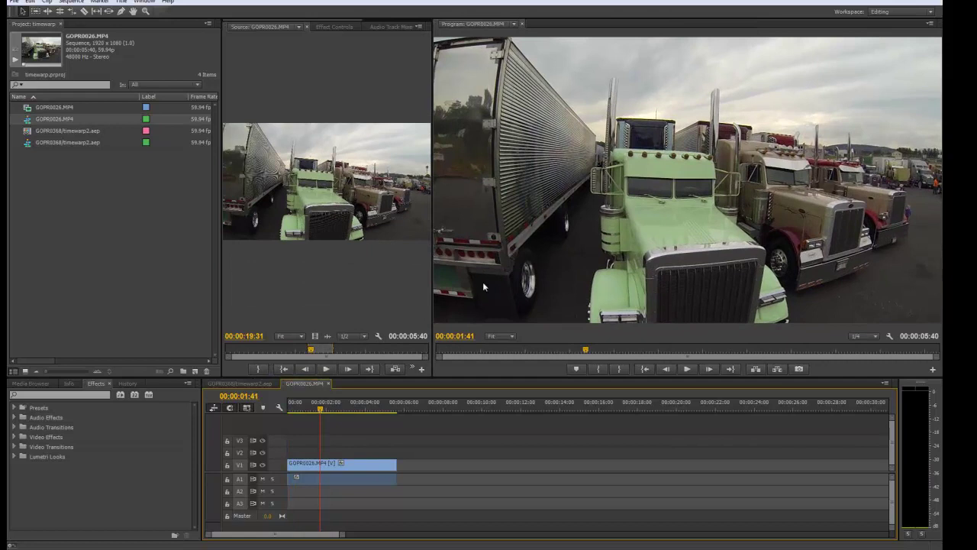
{"action": "left_click_drag", "start_coordinate": [319, 413], "coordinate": [284, 411]}
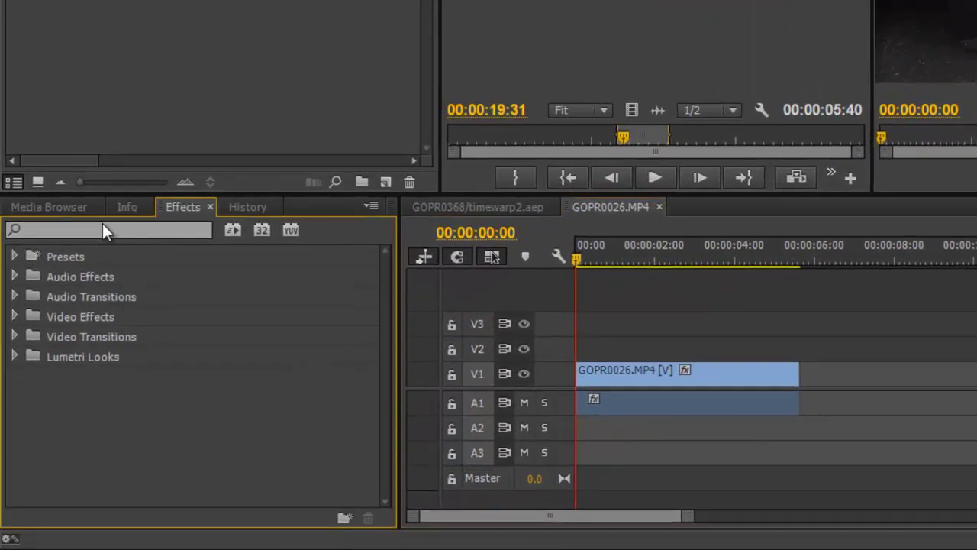
Search effects for 'warp', apply Warp Stabilizer to the V1 truck clip, and view its settings.
{"action": "left_click", "coordinate": [109, 229]}
{"action": "type", "text": "warp"}
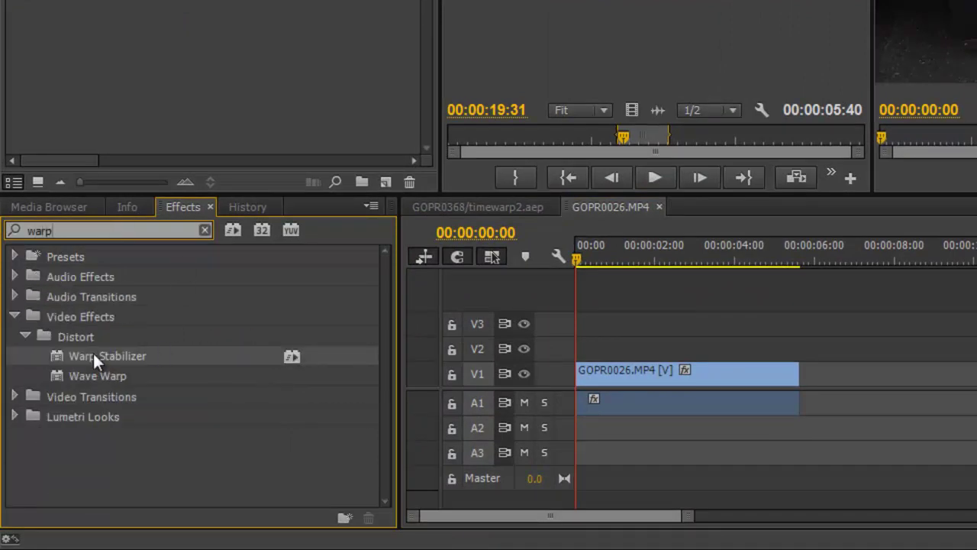
{"action": "left_click_drag", "start_coordinate": [63, 351], "coordinate": [639, 372]}
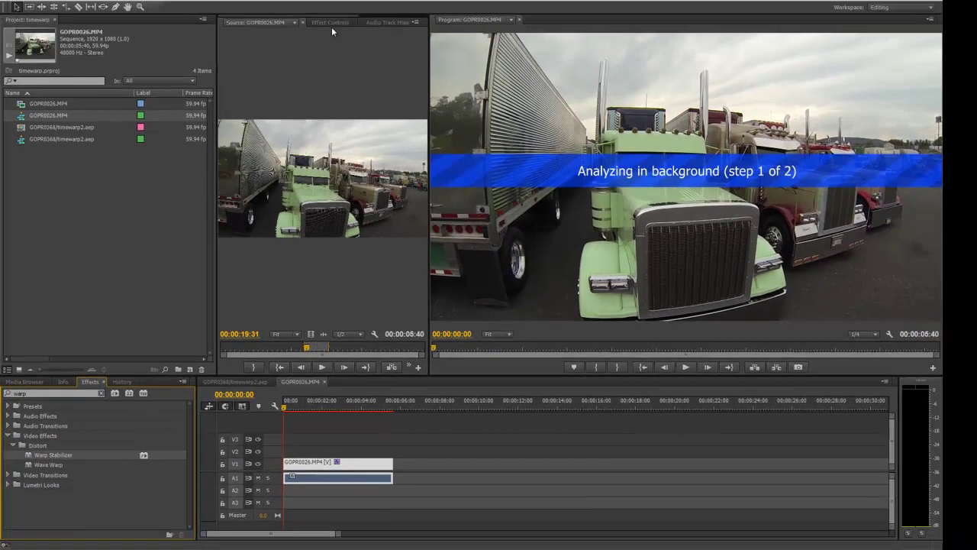
{"action": "left_click", "coordinate": [329, 22]}
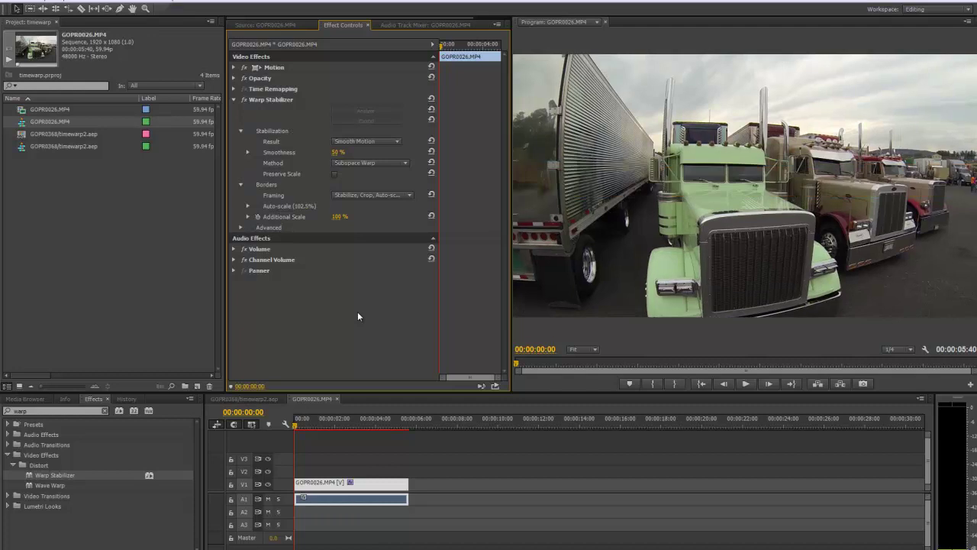
Play the stabilized truck clip, then return to the sequence start.
{"action": "left_click", "coordinate": [746, 383]}
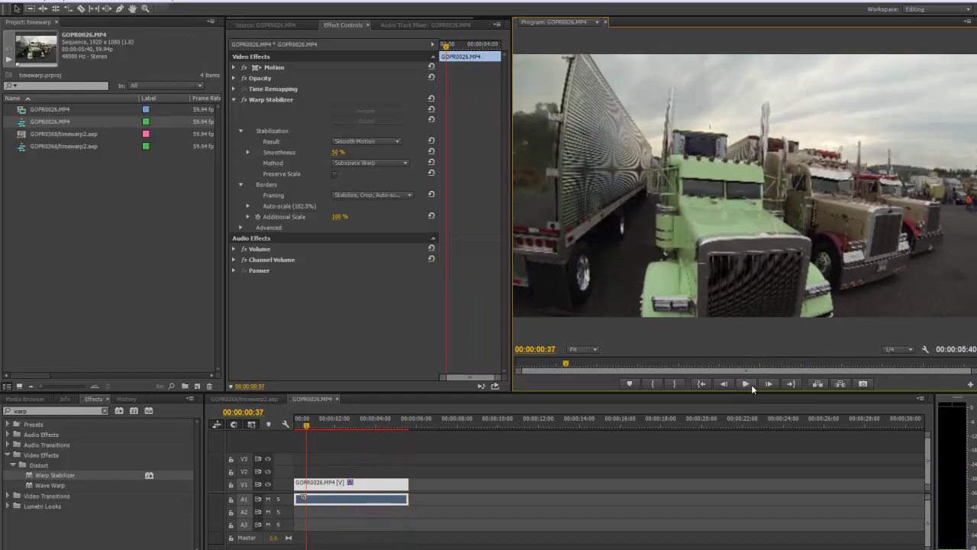
{"action": "left_click", "coordinate": [749, 383]}
{"action": "left_click_drag", "start_coordinate": [306, 421], "coordinate": [293, 420]}
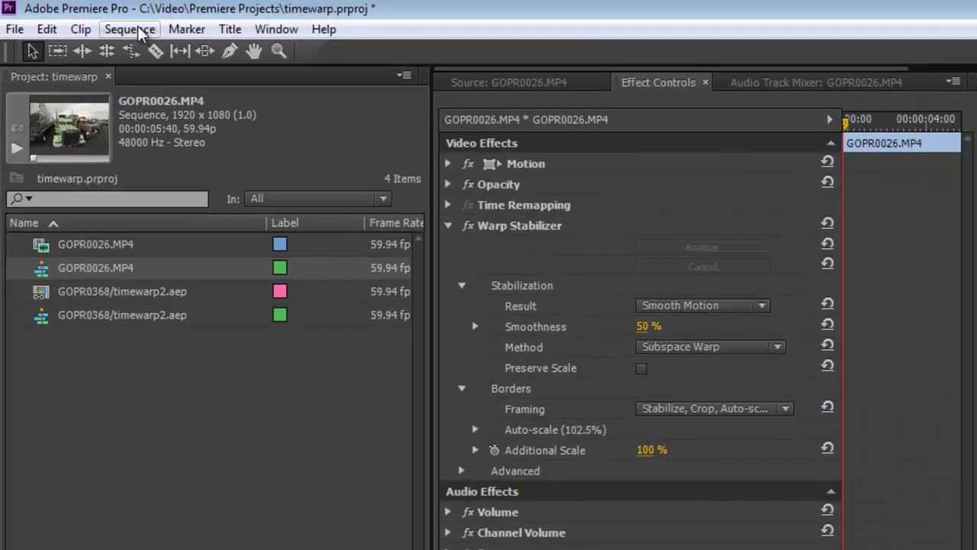
Render the stabilized truck clip with Sequence > Render Selection.
{"action": "left_click", "coordinate": [139, 29]}
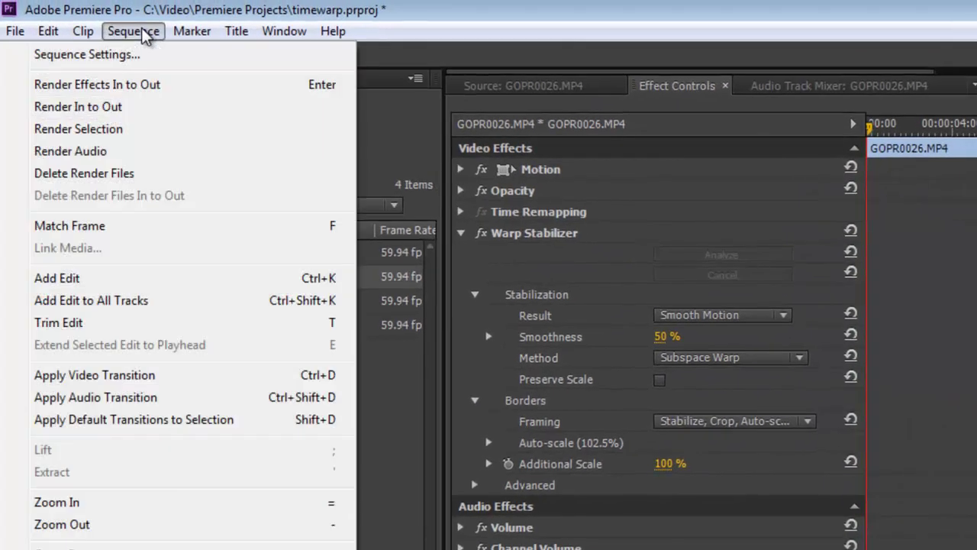
{"action": "left_click", "coordinate": [150, 128]}
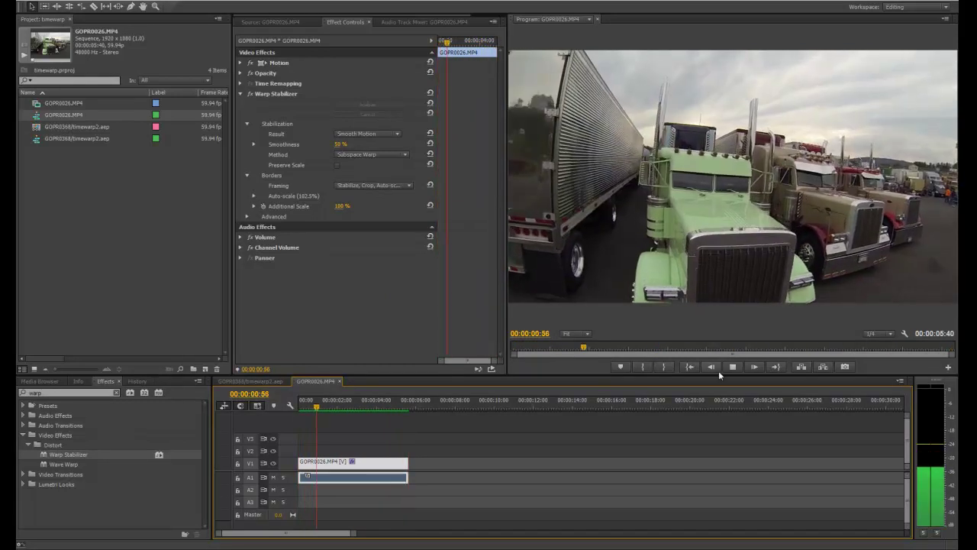
Show the original shaky truck clip maximized in the Source monitor.
{"action": "left_click", "coordinate": [732, 368]}
{"action": "left_click", "coordinate": [274, 23]}
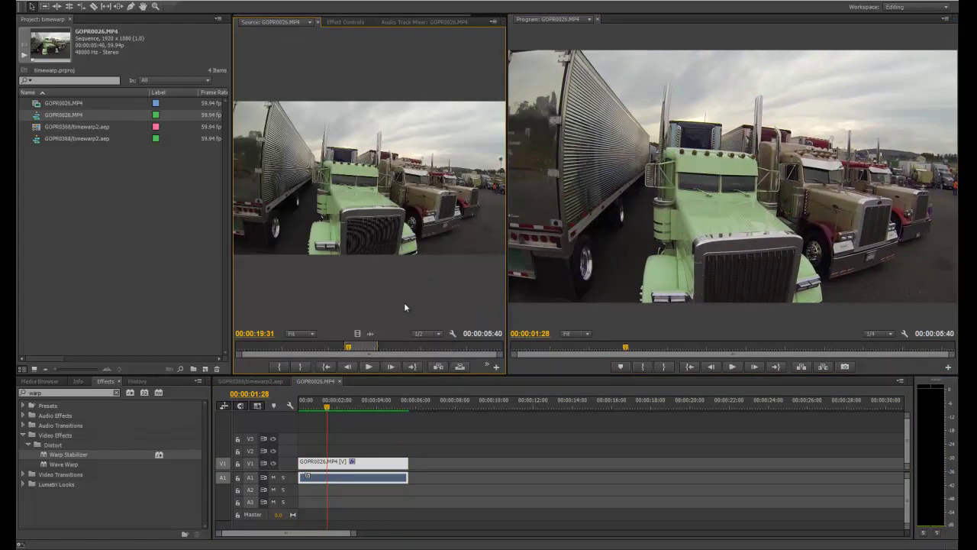
{"action": "key", "text": "grave"}
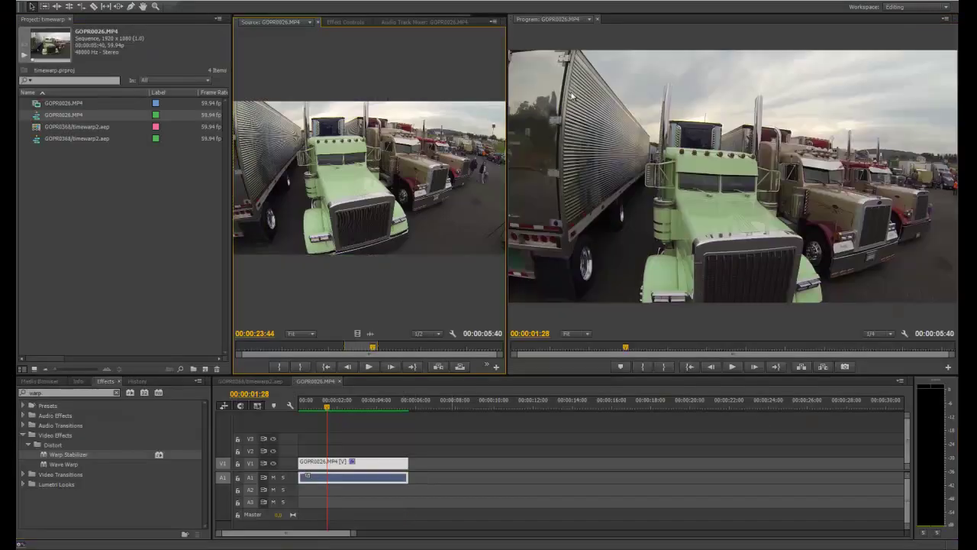
Maximize the Program monitor, play the stabilized clip from 00:00:00:29, then restore the layout.
{"action": "left_click", "coordinate": [594, 49]}
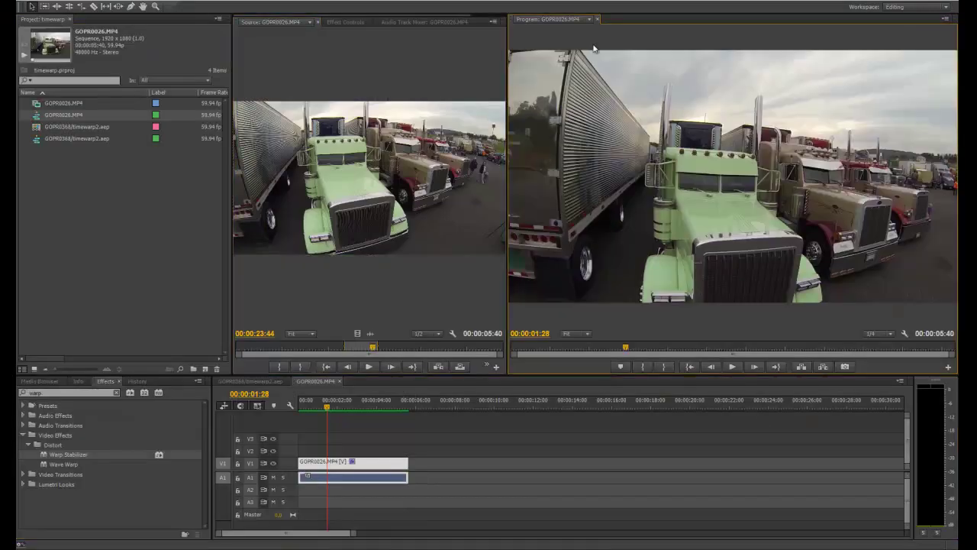
{"action": "key", "text": "grave"}
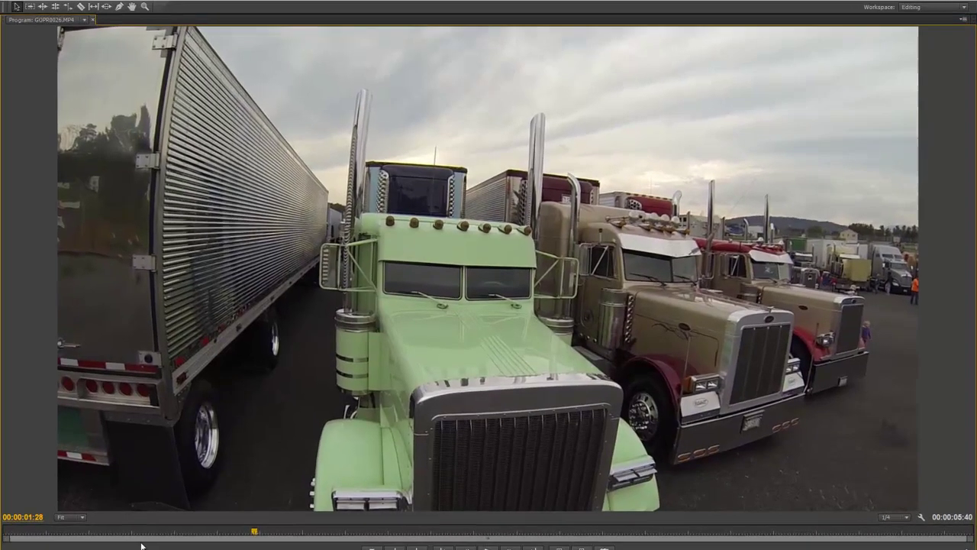
{"action": "left_click_drag", "start_coordinate": [141, 534], "coordinate": [86, 534]}
{"action": "key", "text": "space"}
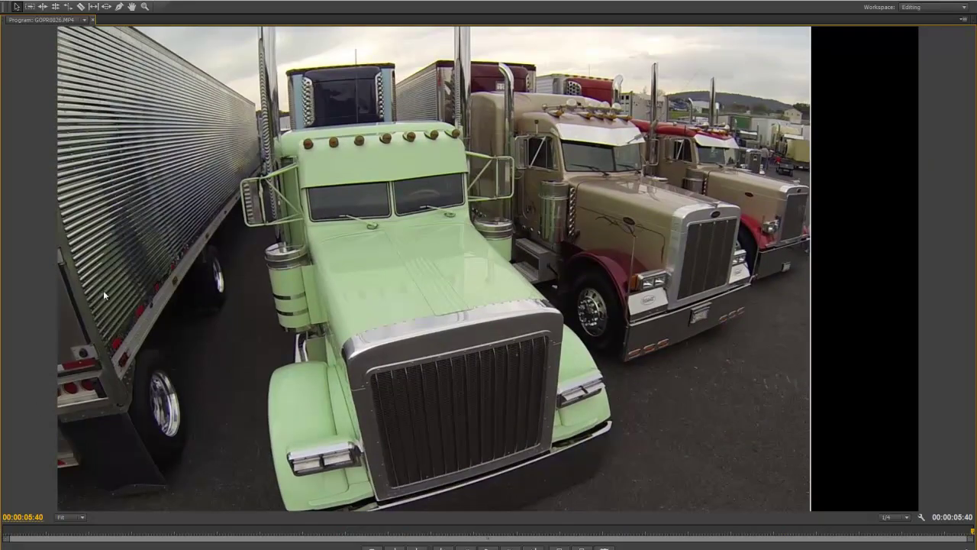
{"action": "key", "text": "grave"}
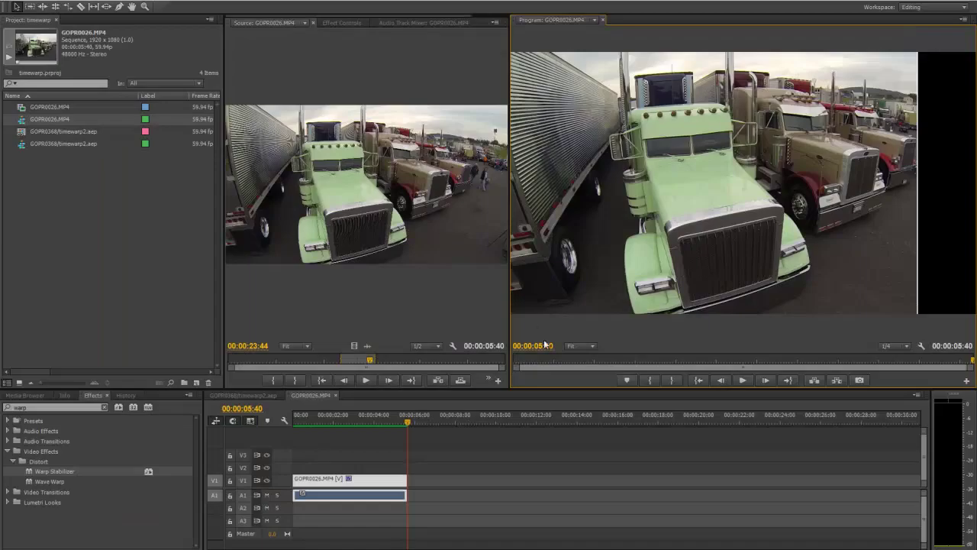